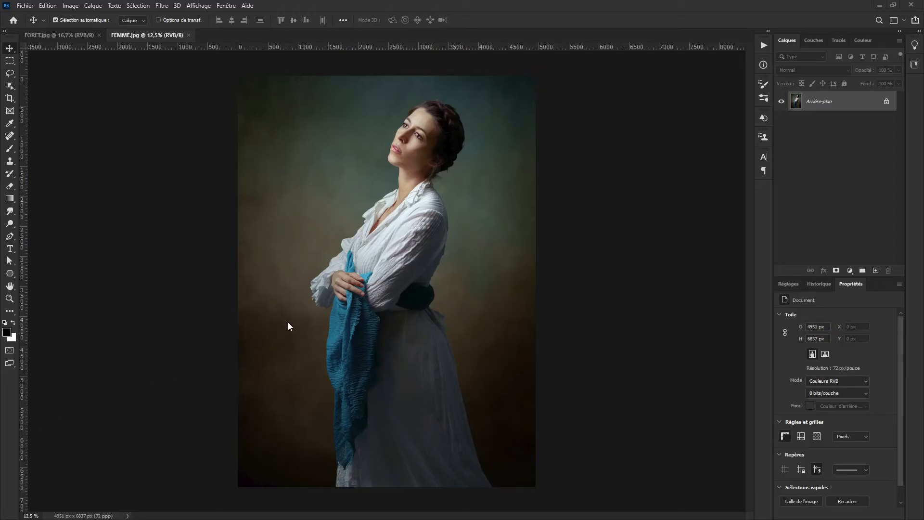
Arrange the FEMME.jpg and FORET.jpg documents side by side as two vertical tiles
click(226, 5)
mouse_move(302, 18)
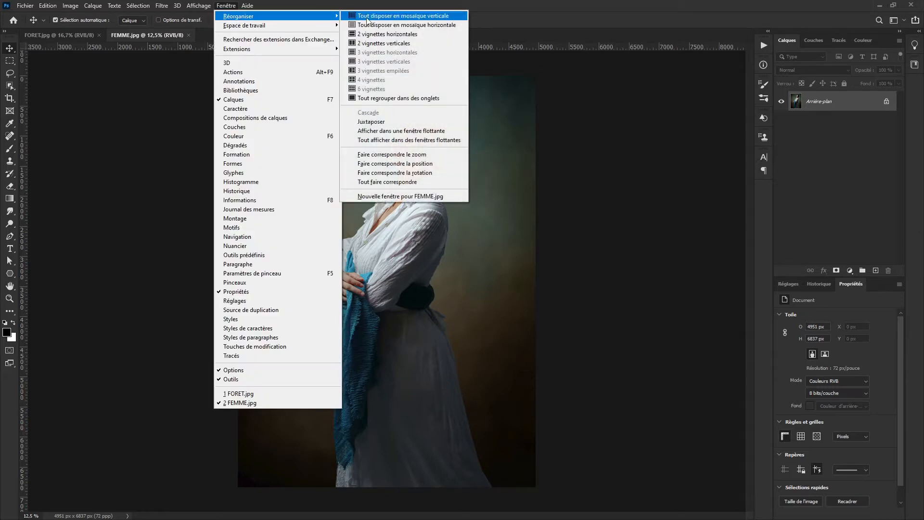
click(402, 43)
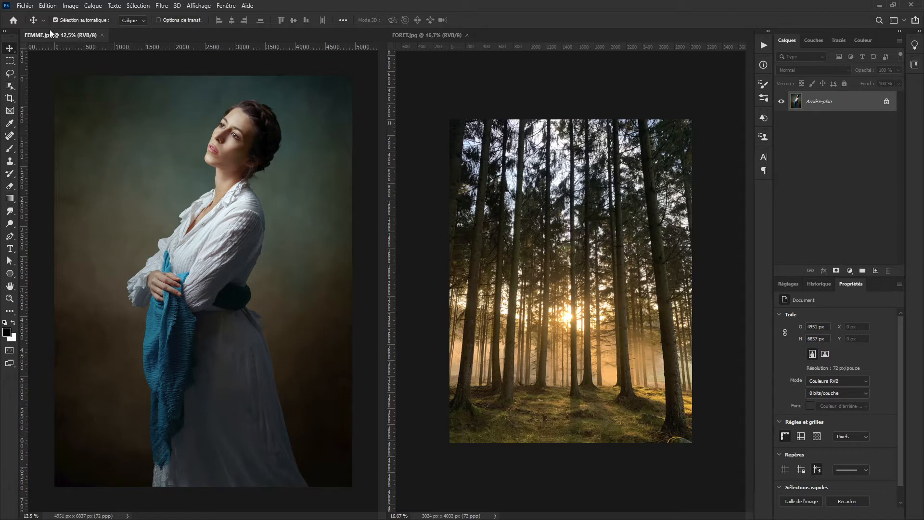
Start Match Color (Correspondance de la couleur) on FEMME.jpg with FORET.jpg as the source
click(74, 6)
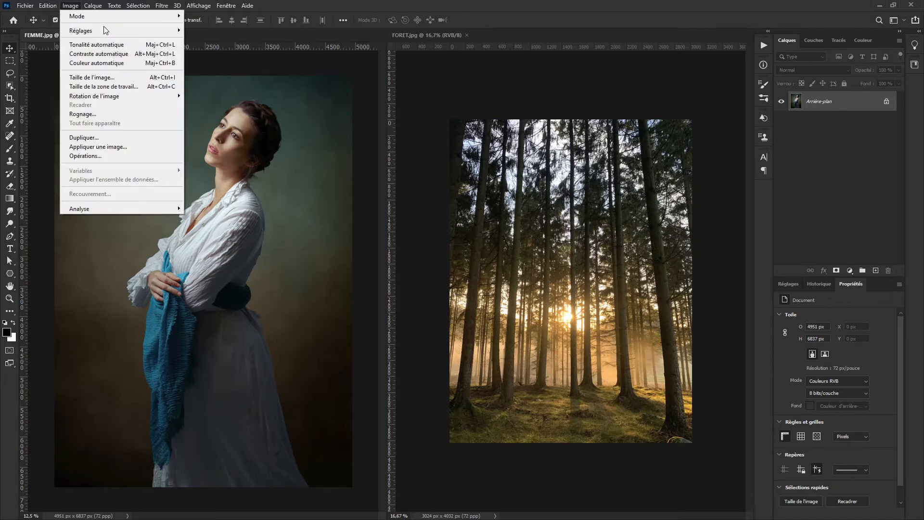
mouse_move(112, 30)
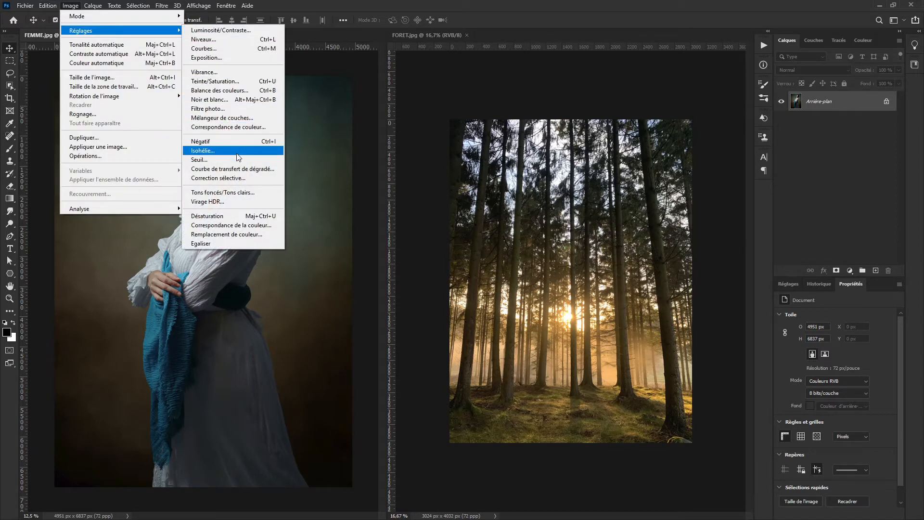
click(230, 224)
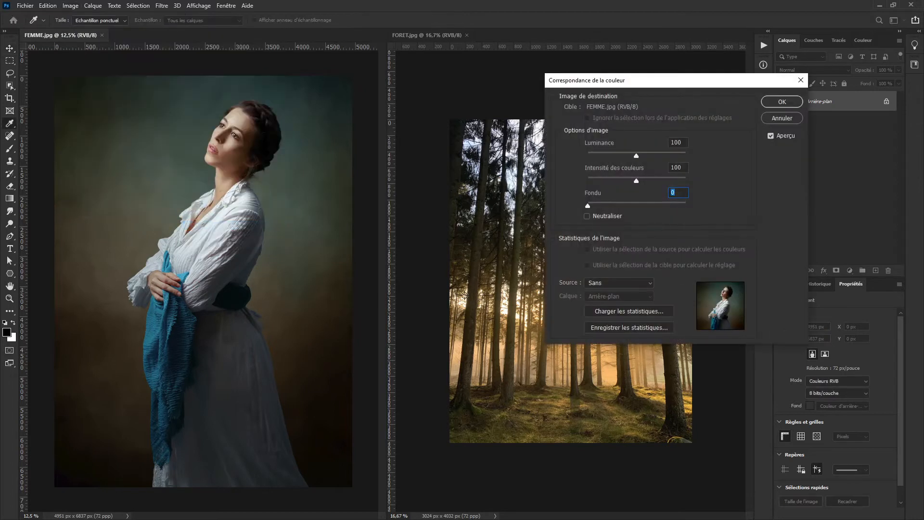
click(617, 284)
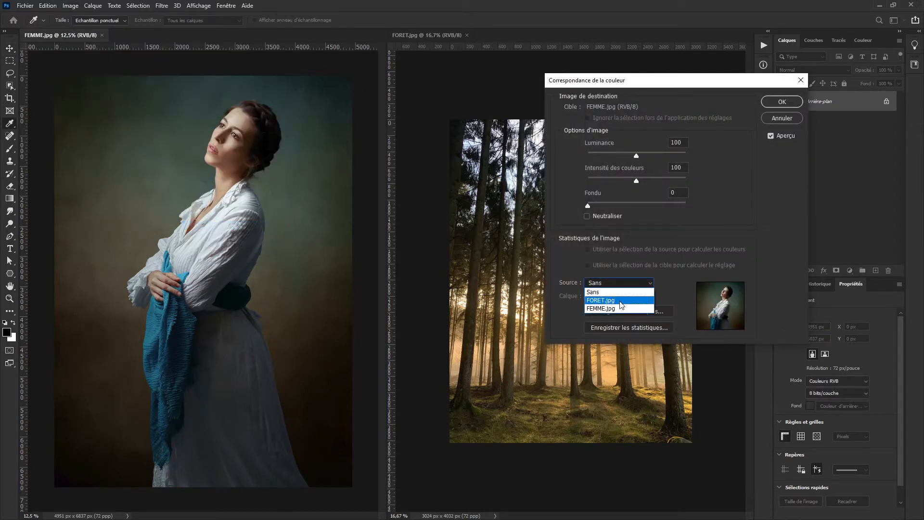
click(620, 301)
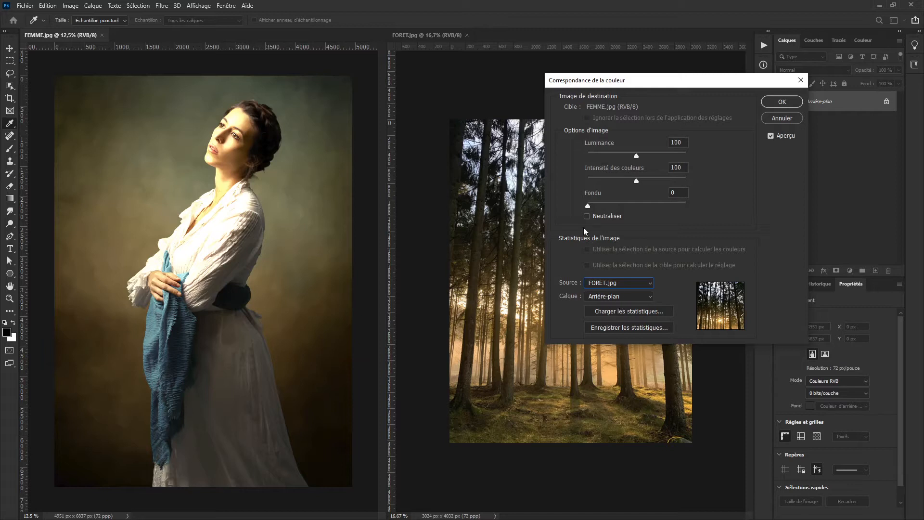
Lower the colour match's luminance to 4, leave colour intensity around 100, and apply it to the portrait
drag(637, 156, 588, 159)
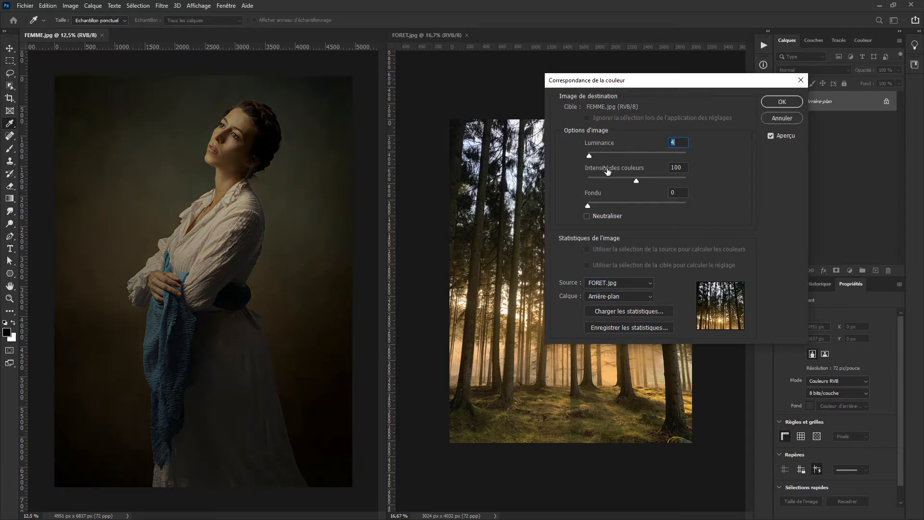
mouse_move(635, 180)
mouse_down()
mouse_move(622, 183)
mouse_move(637, 182)
mouse_up()
click(772, 101)
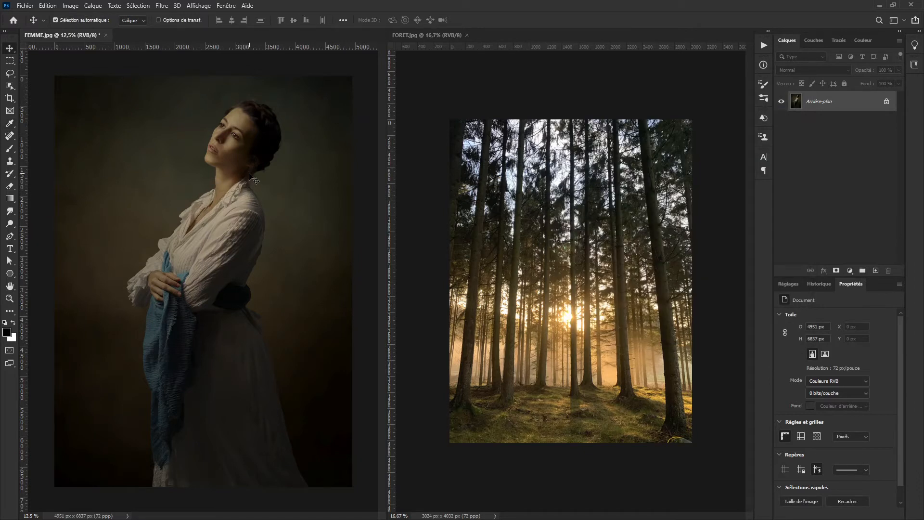
Duplicate the portrait's background layer into the FORET.jpg document
right_click(824, 101)
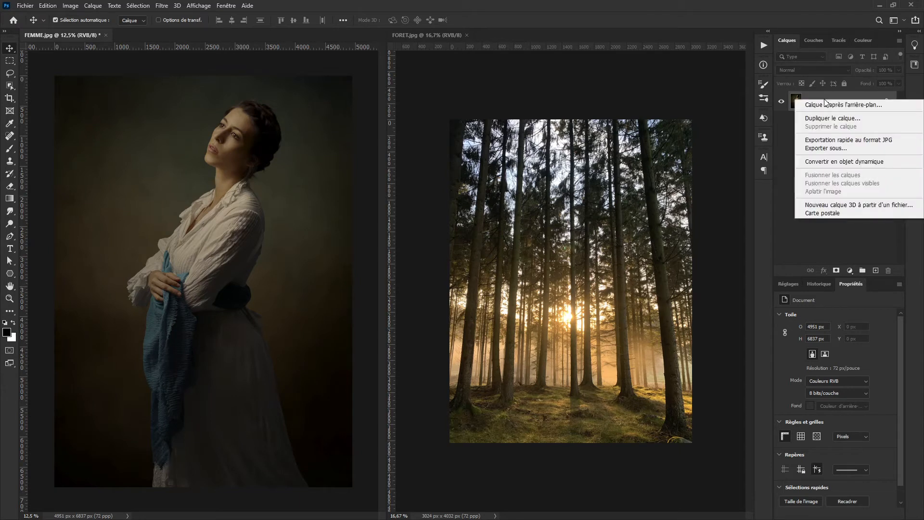
click(833, 118)
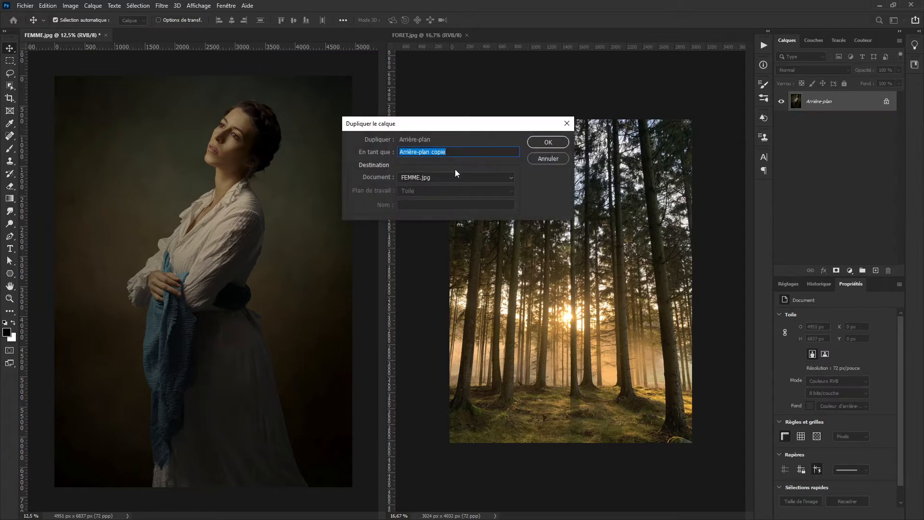
click(422, 180)
click(423, 191)
click(551, 142)
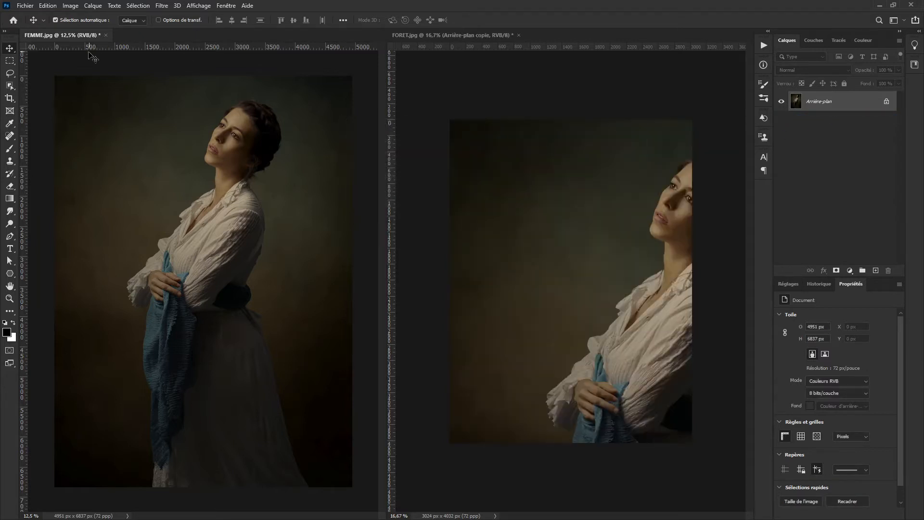
Rename the copied layer in FORET.jpg as FEMME, and close FEMME.jpg without saving its changes
click(546, 83)
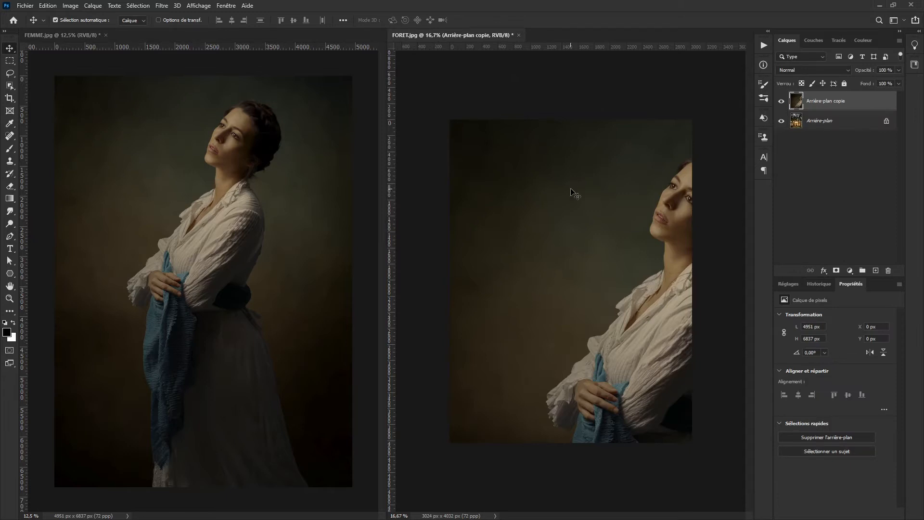
double_click(836, 102)
text(FEMME)
key(Return)
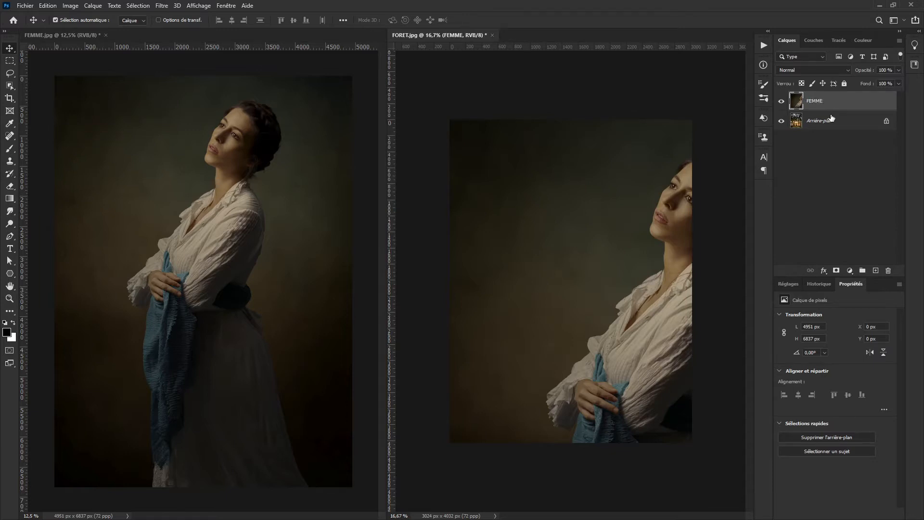
click(106, 35)
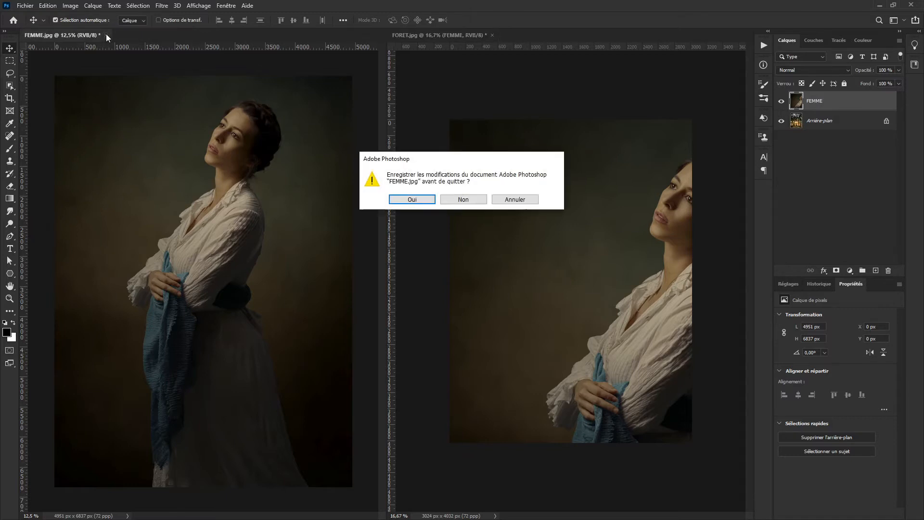
click(453, 202)
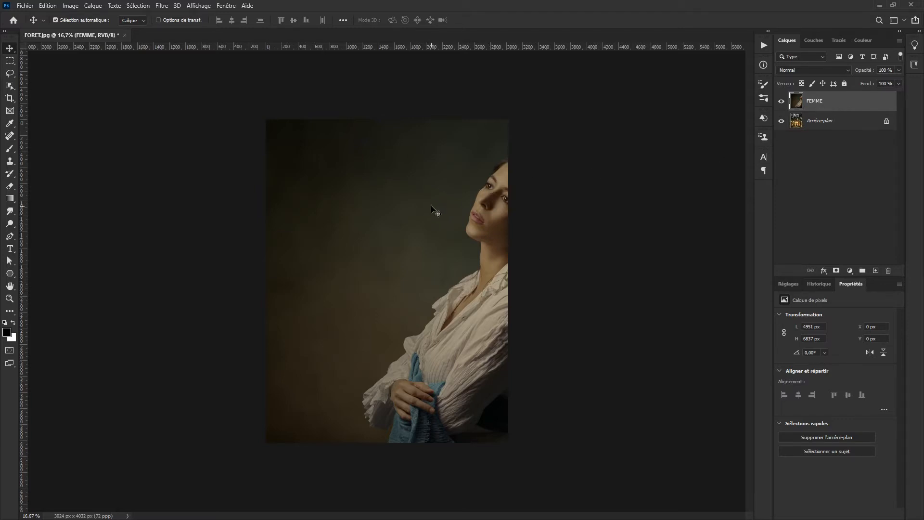
Scale the FEMME layer proportionally to about 50% and centre it over the forest with Free Transform
key(ctrl+t)
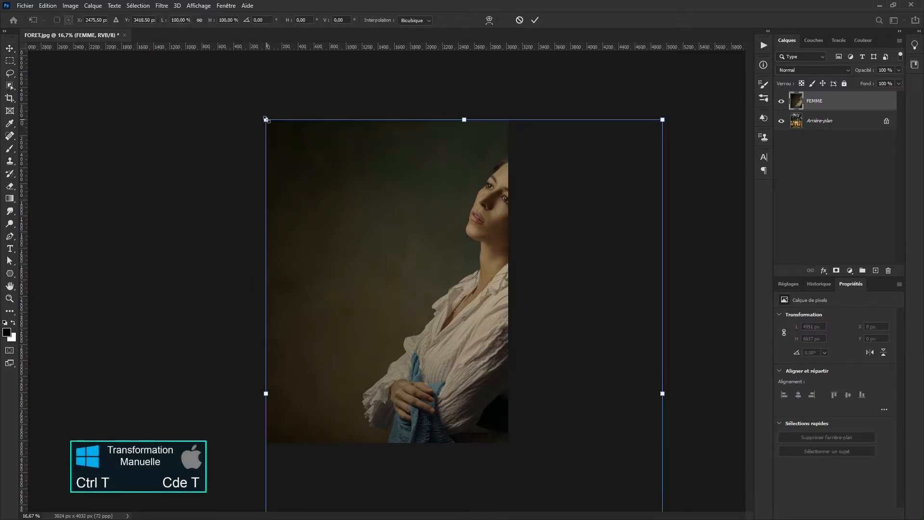
drag(265, 119, 393, 295)
drag(435, 380, 356, 236)
drag(458, 347, 485, 386)
drag(433, 303, 433, 335)
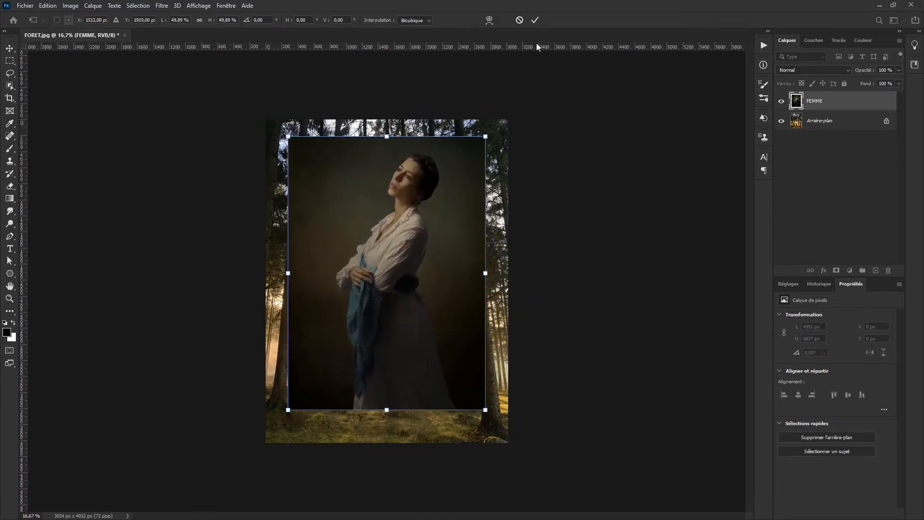
click(534, 21)
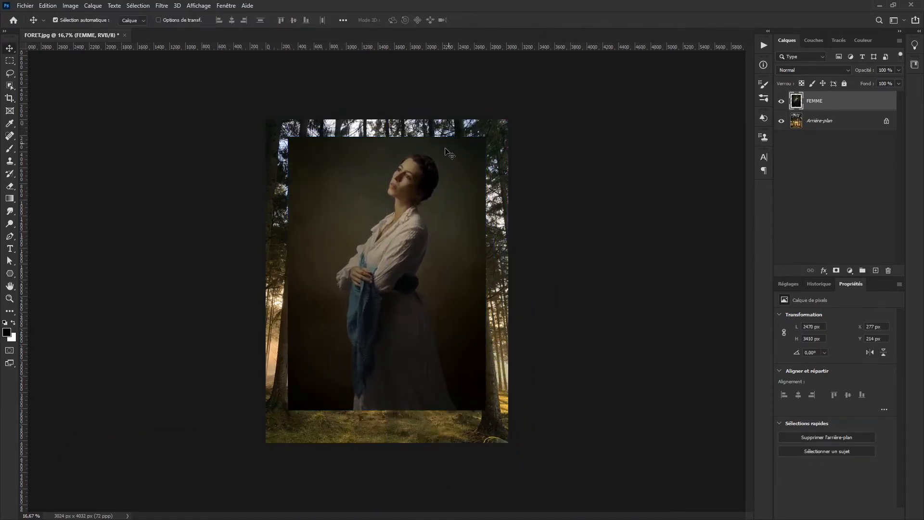
Flip the FEMME layer horizontally so the woman faces the other way
click(48, 6)
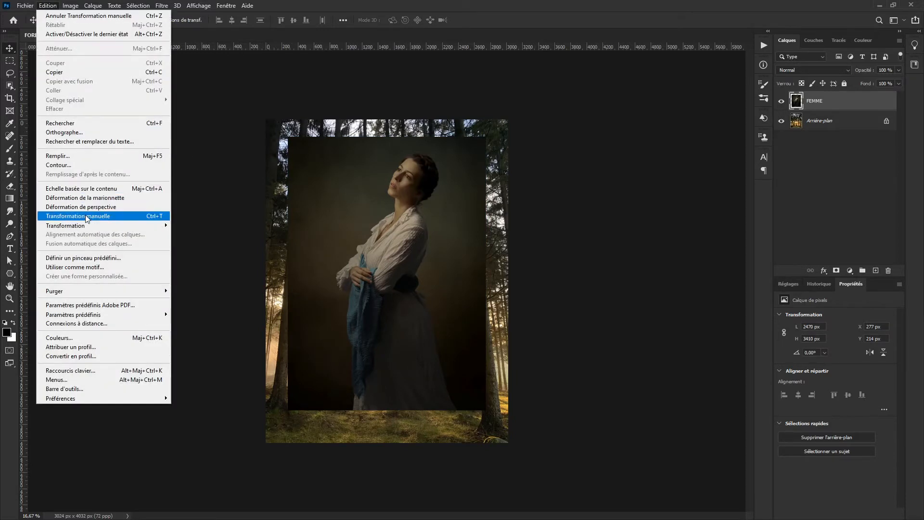
mouse_move(133, 226)
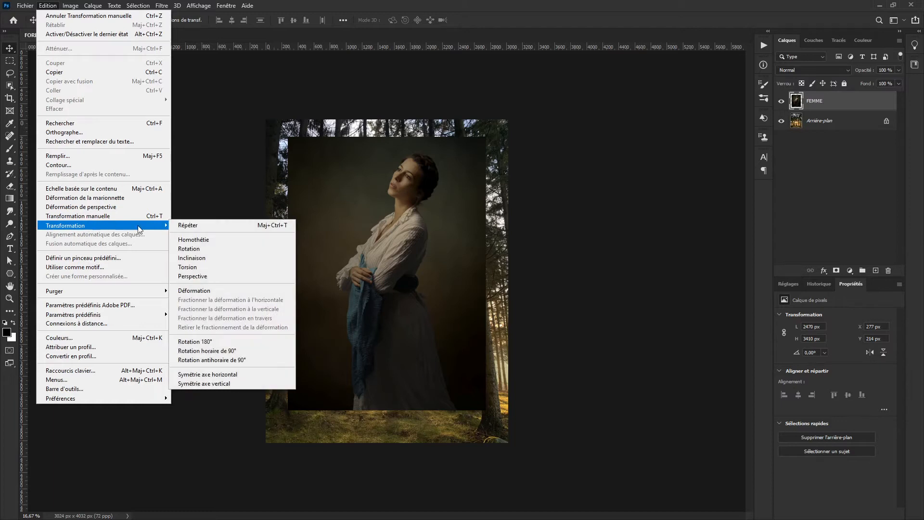
click(224, 375)
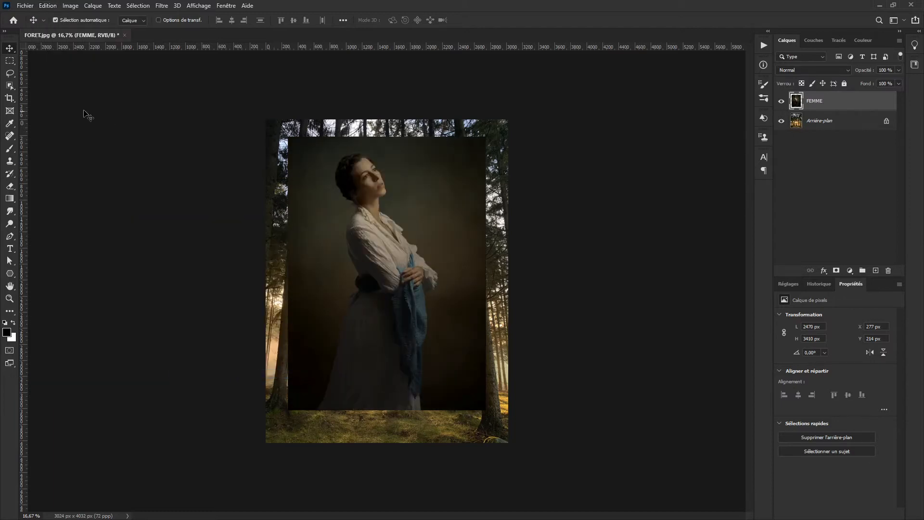
Select the woman automatically with Select Subject and hide the portrait's backdrop with a layer mask
click(9, 86)
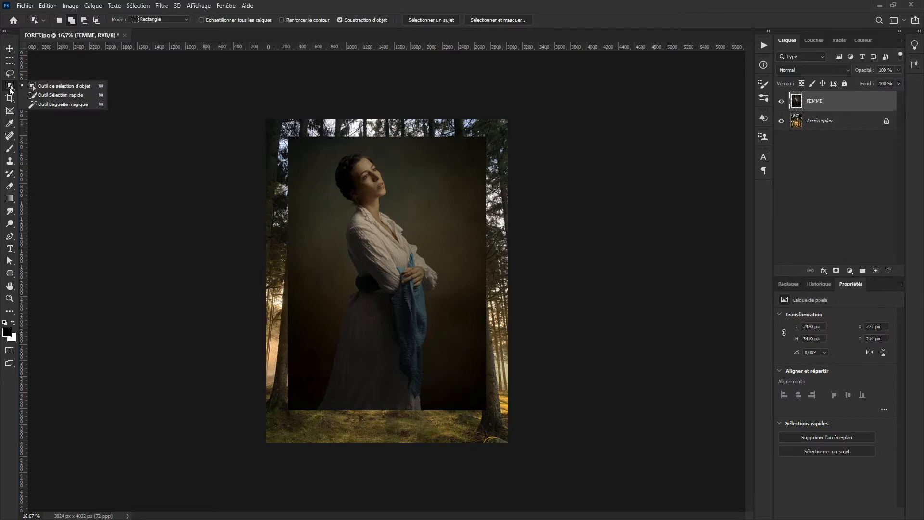
click(75, 86)
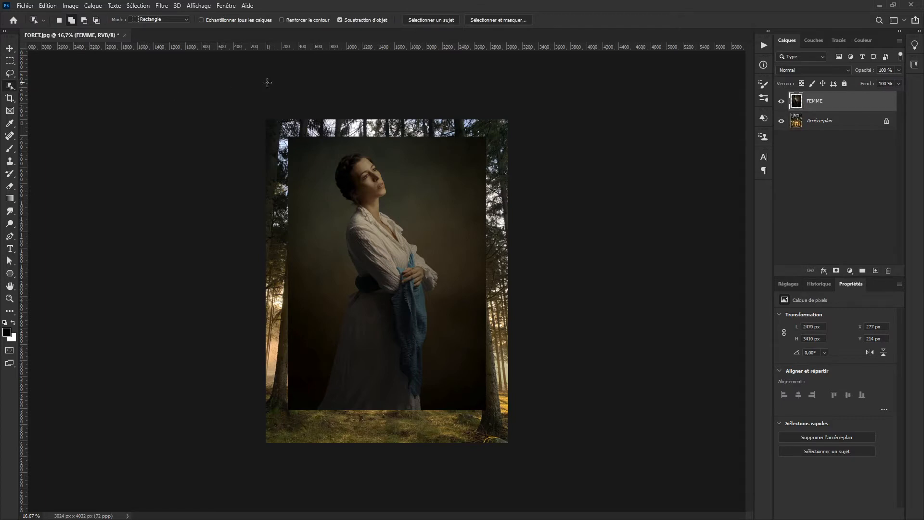
click(429, 19)
scroll(388, 234, up, 1)
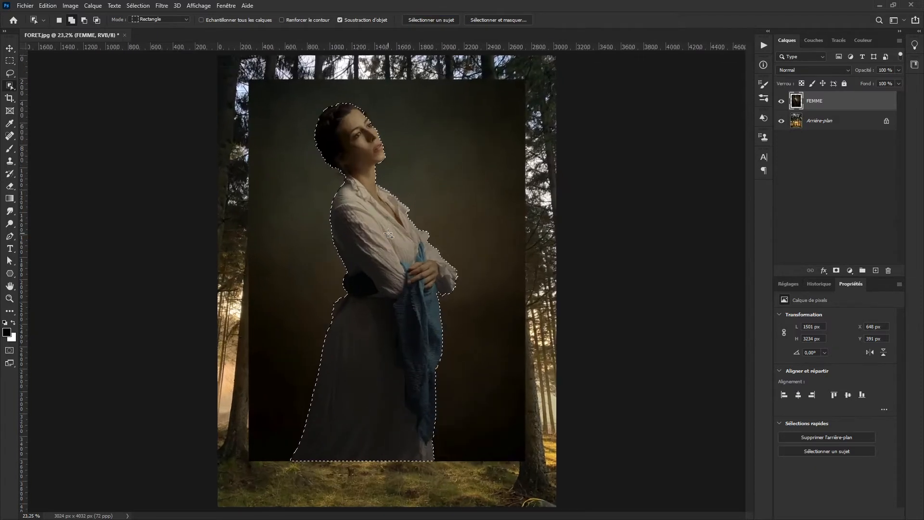
scroll(387, 239, up, 1)
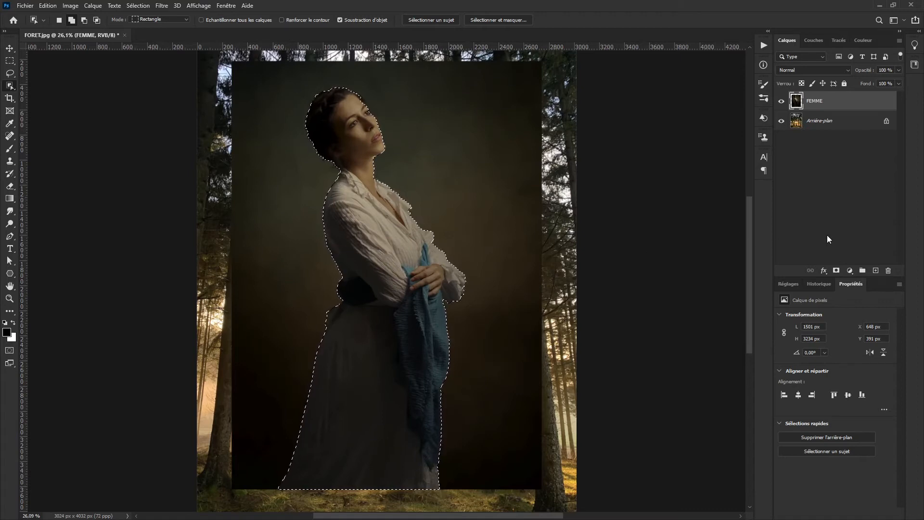
click(837, 271)
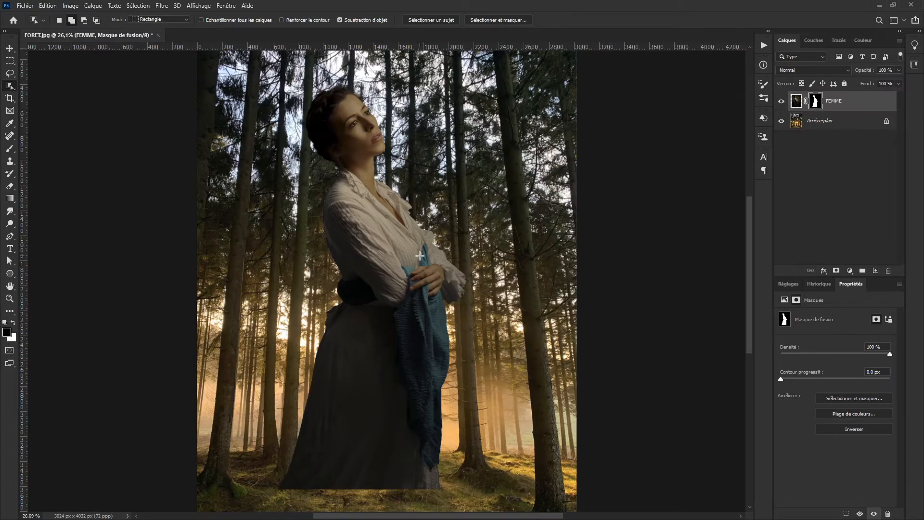
Scale the cut-out woman down slightly and place her near the middle, with her dress meeting the forest image's bottom edge
key(v)
scroll(377, 307, down, 1)
drag(377, 308, 386, 342)
key(ctrl+t)
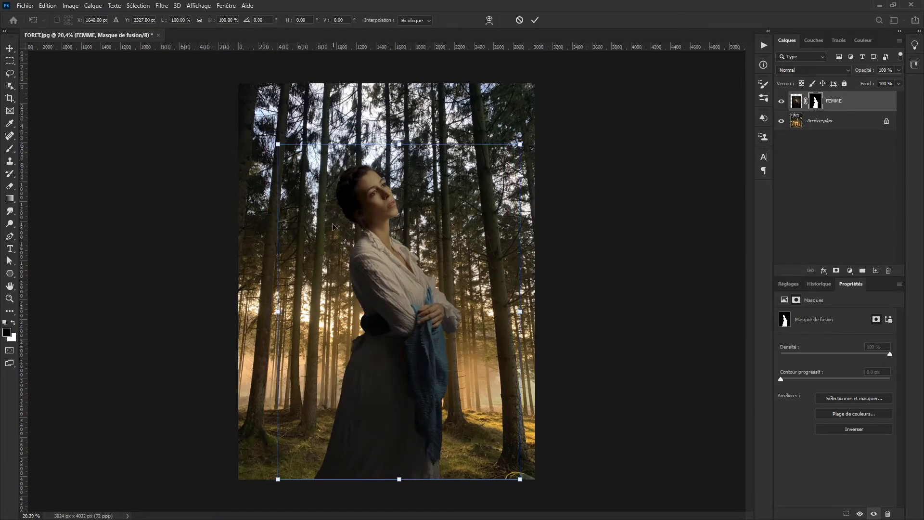
drag(279, 145, 315, 193)
key(Return)
drag(421, 350, 397, 351)
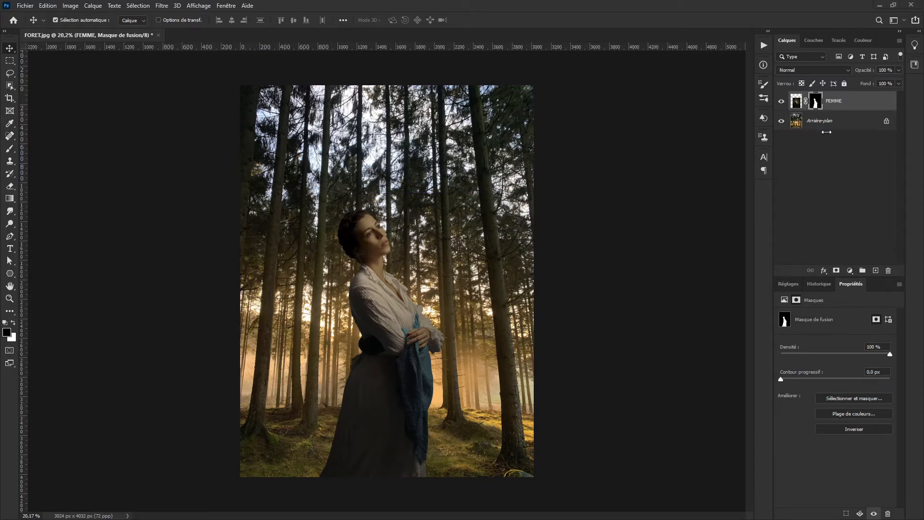
Darken the forest with a Curves adjustment above Arrière-plan, pulling the midtone point to input 150 and output 93
click(854, 124)
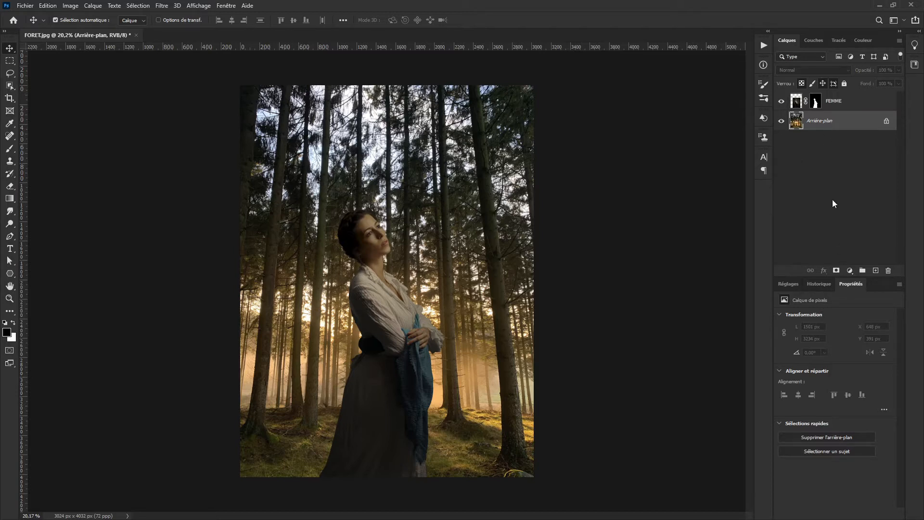
click(788, 284)
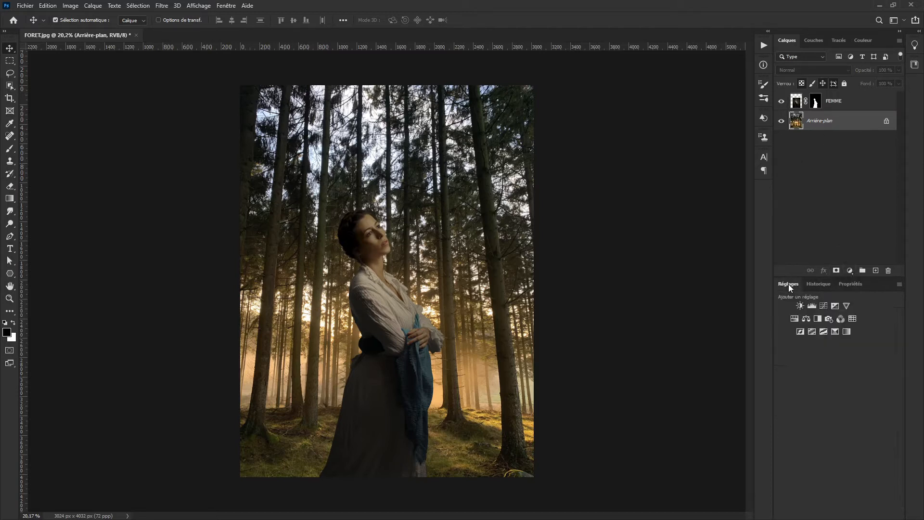
click(823, 306)
mouse_move(850, 380)
mouse_down()
mouse_move(865, 399)
mouse_move(854, 388)
mouse_up()
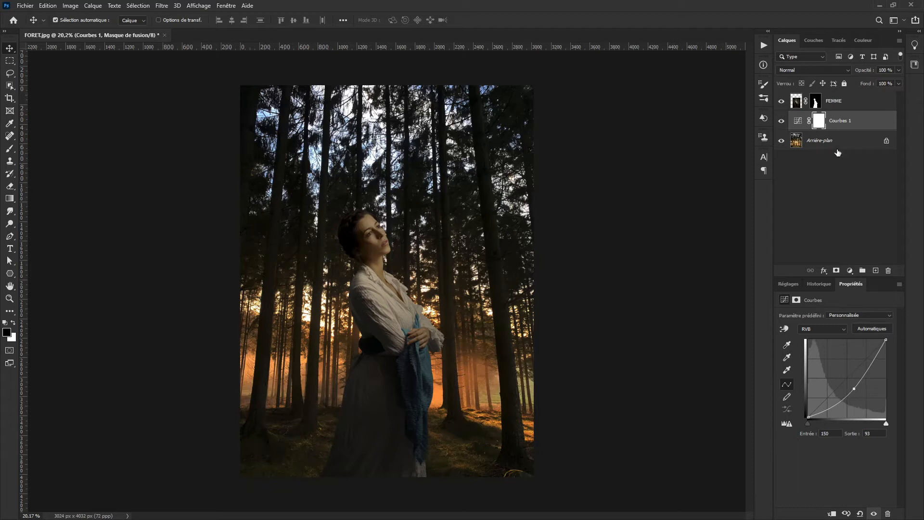
Darken the whole forest on a new layer above Courbes 1, painting with a large soft black brush at 30 % opacity
click(875, 271)
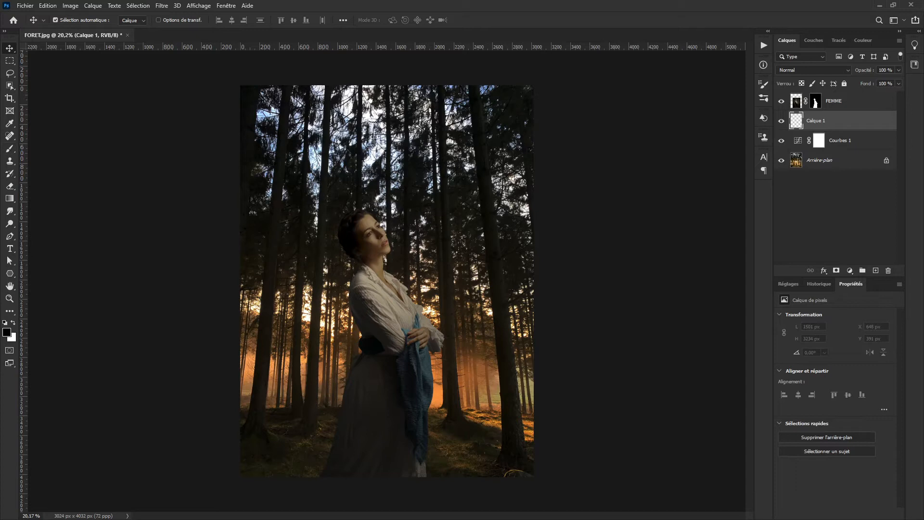
key(b)
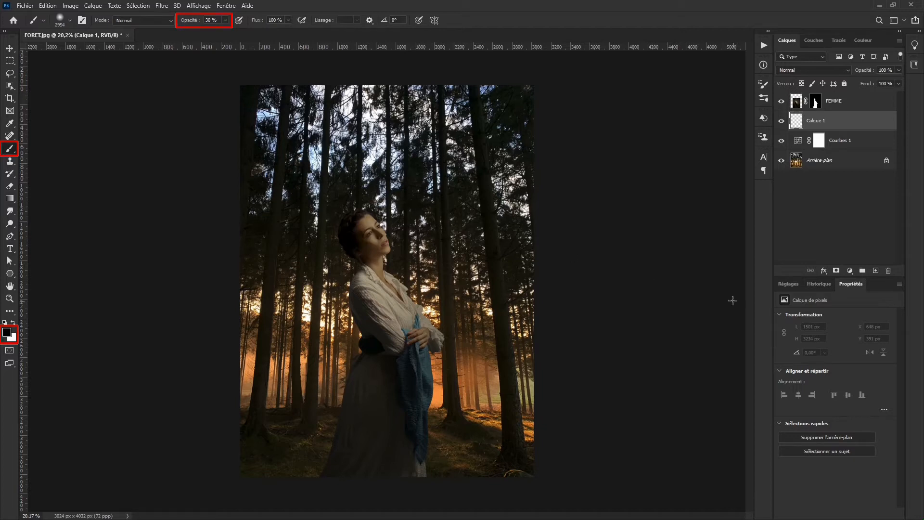
key(Caps_Lock)
mouse_move(464, 318)
mouse_down()
mouse_move(480, 319)
mouse_move(371, 362)
mouse_up()
mouse_move(442, 365)
mouse_down()
mouse_move(419, 368)
mouse_move(433, 268)
mouse_up()
right_click(435, 239)
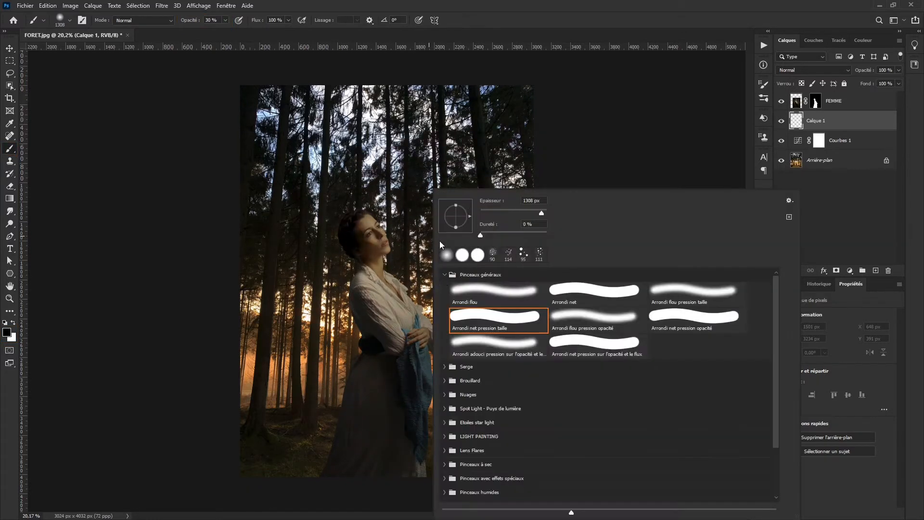
click(343, 412)
mouse_move(365, 437)
mouse_down()
mouse_move(533, 422)
mouse_move(422, 420)
mouse_move(231, 396)
mouse_move(498, 369)
mouse_move(421, 347)
mouse_move(202, 321)
mouse_move(518, 244)
mouse_move(420, 175)
mouse_move(271, 138)
mouse_move(502, 109)
mouse_up()
mouse_move(596, 189)
mouse_down()
mouse_move(381, 376)
mouse_move(637, 450)
mouse_move(398, 449)
mouse_move(496, 357)
mouse_move(252, 251)
mouse_move(371, 120)
mouse_move(243, 297)
mouse_move(293, 433)
mouse_move(144, 365)
mouse_move(258, 154)
mouse_move(220, 103)
mouse_move(295, 356)
mouse_move(108, 447)
mouse_move(281, 173)
mouse_move(486, 114)
mouse_move(428, 371)
mouse_move(284, 325)
mouse_move(353, 120)
mouse_move(435, 138)
mouse_move(407, 197)
mouse_up()
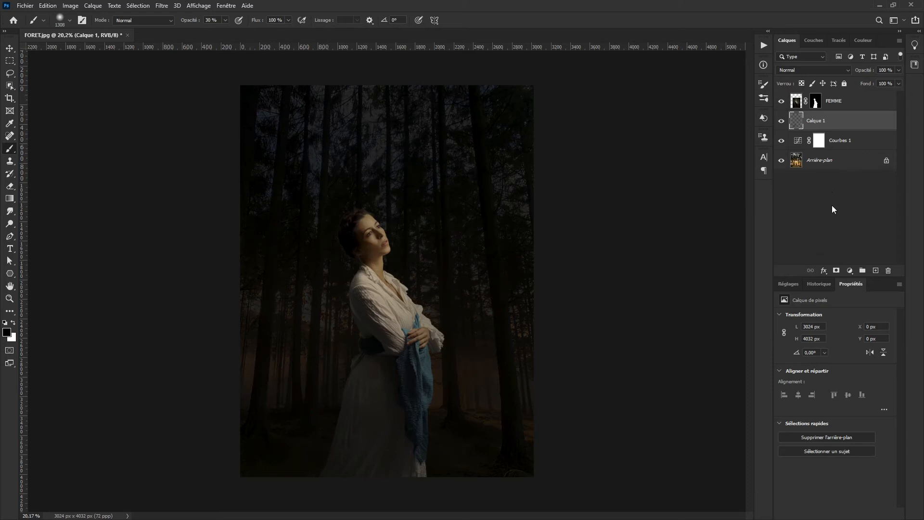
Darken only the woman with a Curves adjustment clipped to the FEMME layer, pulling the curve point to input 196 and output 134
click(849, 104)
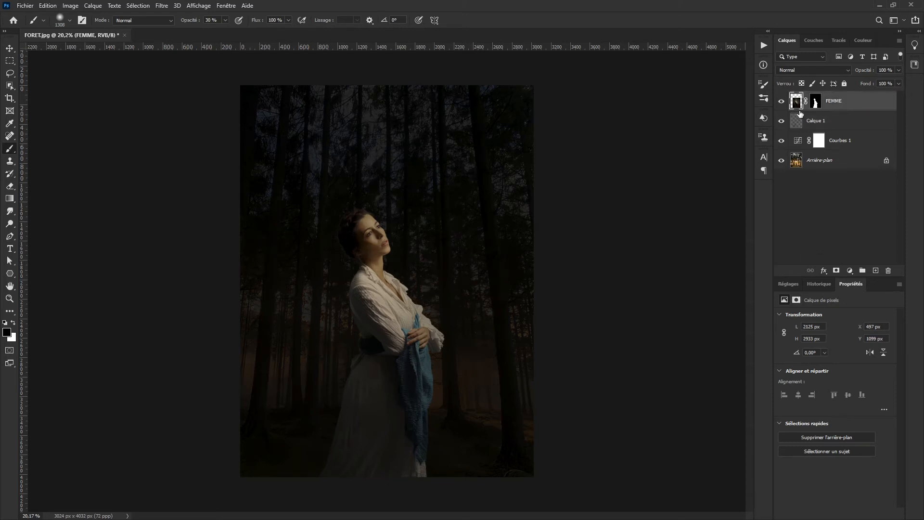
click(789, 285)
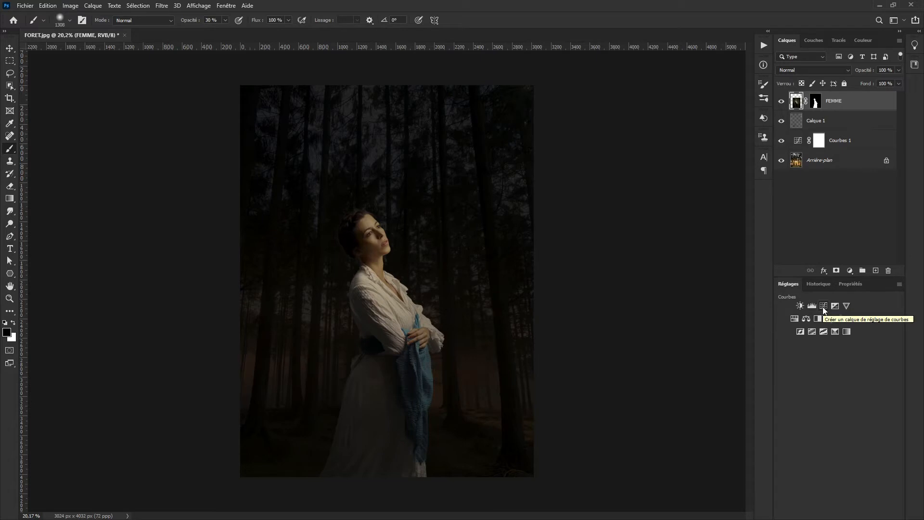
click(823, 307)
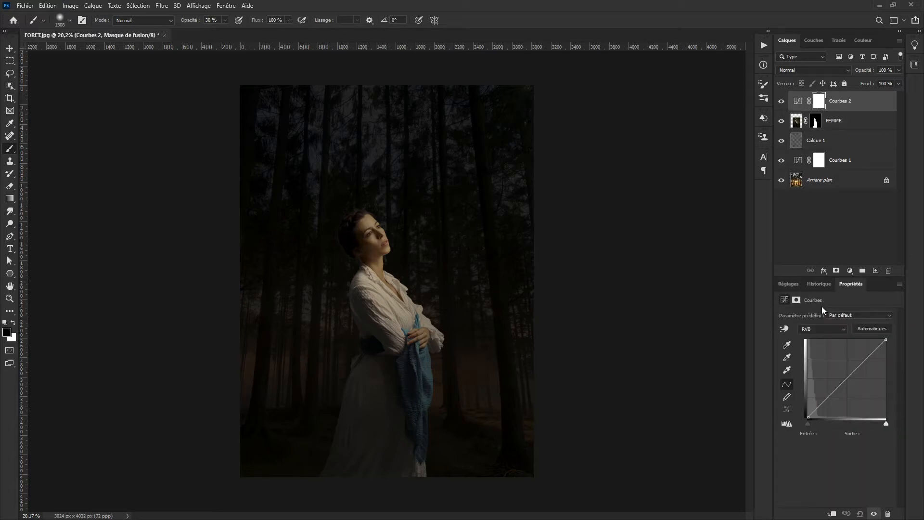
click(832, 514)
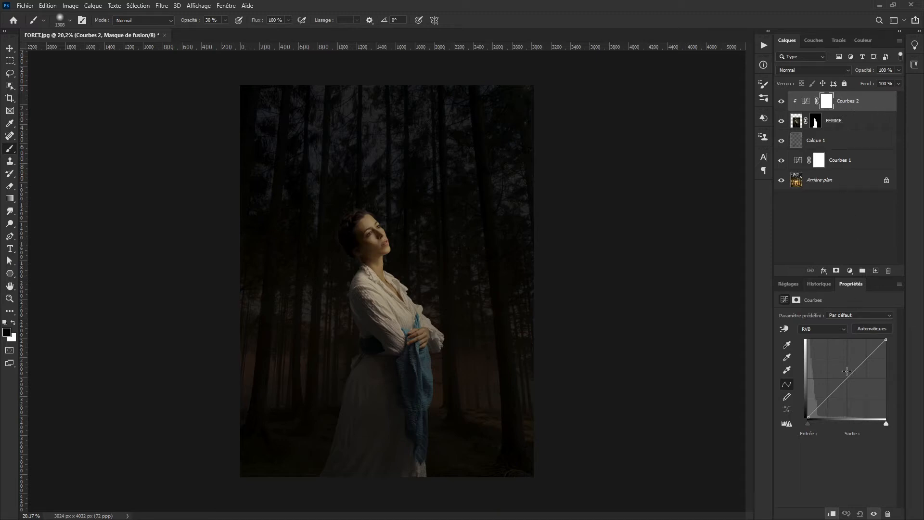
drag(849, 377, 868, 376)
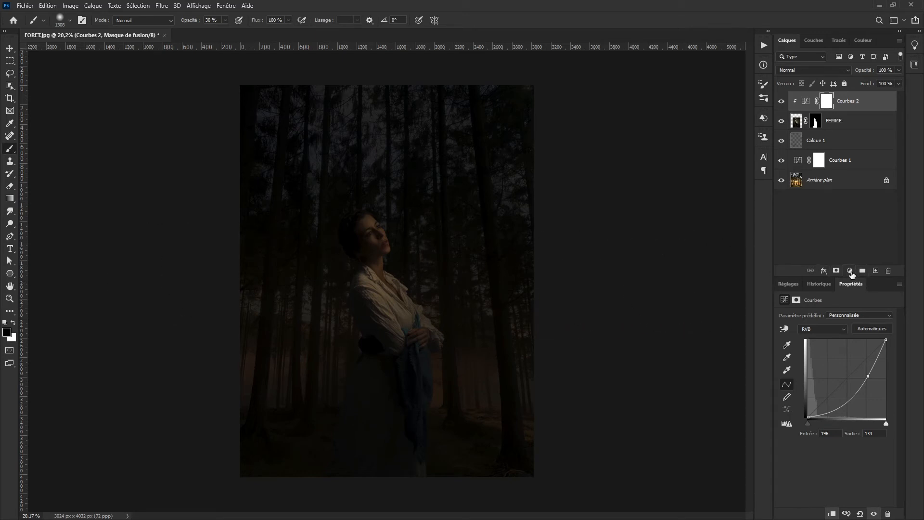
Cover the composition with a solid black (000000) colour fill layer above the woman's Curves adjustment
click(850, 271)
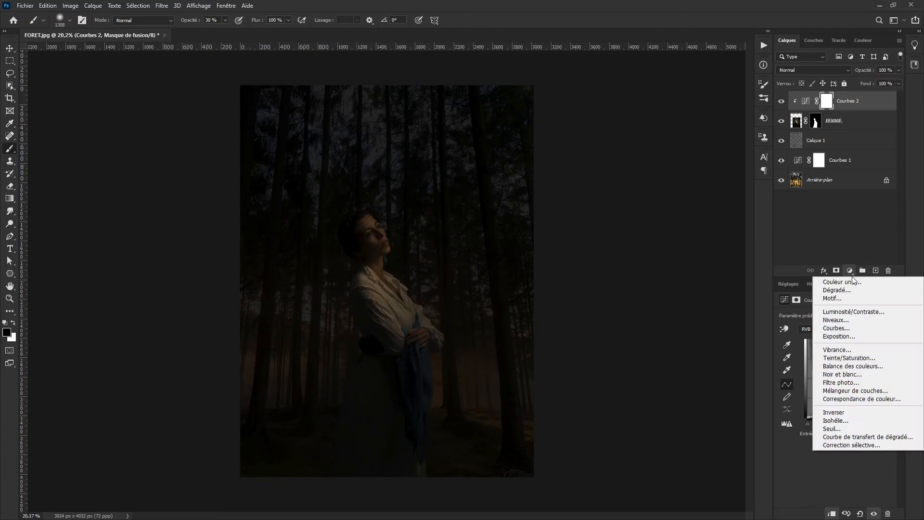
click(854, 283)
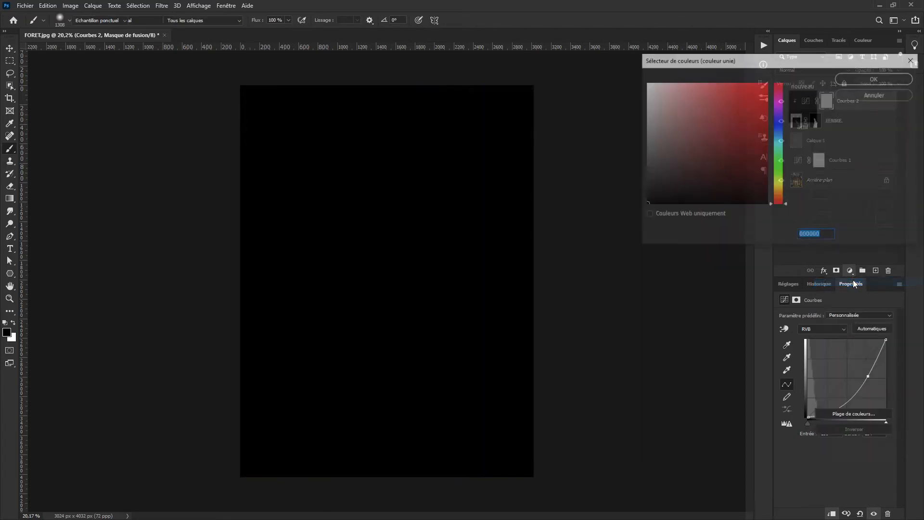
click(869, 79)
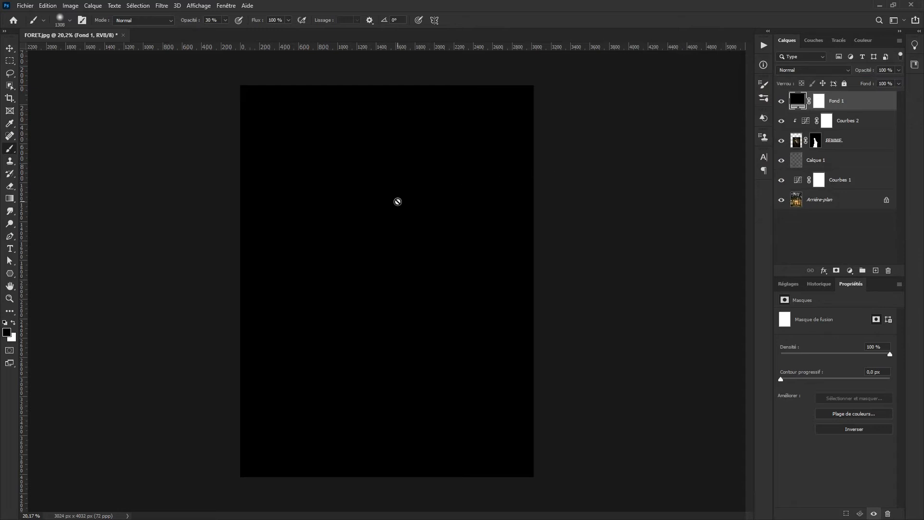
Draw a rounded rectangle of about 888 by 526 px, with 50 px corners, in the canvas's upper middle
click(14, 274)
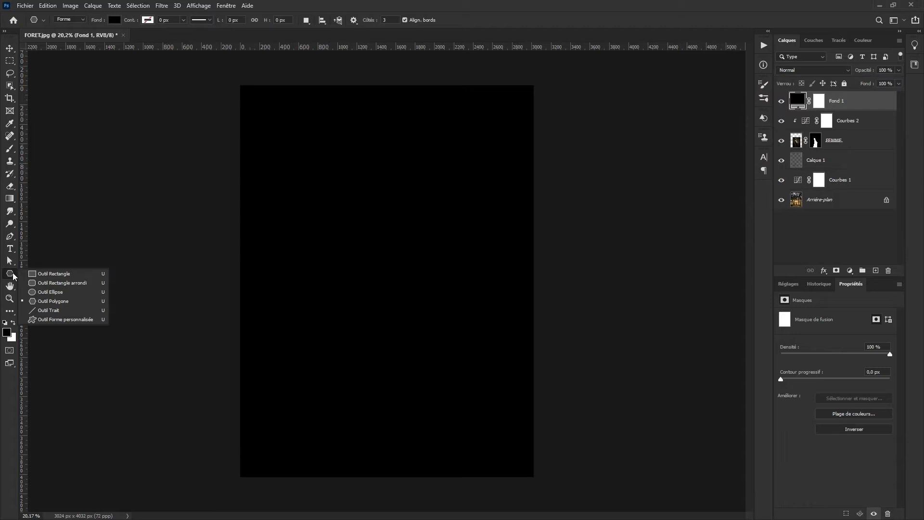
click(76, 283)
drag(307, 193, 392, 245)
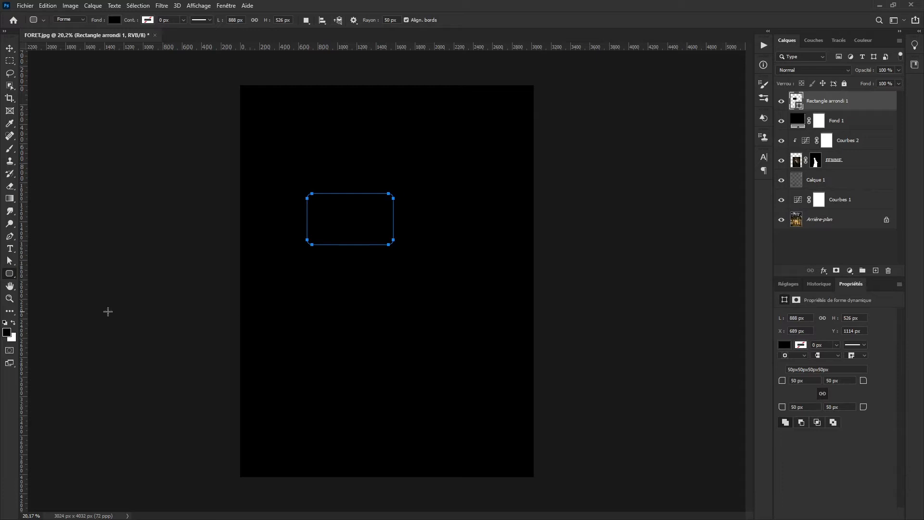
Sample the light orange of the forest mist, temporarily hiding the layers covering it, and fill the rounded rectangle with that colour
drag(781, 127, 781, 202)
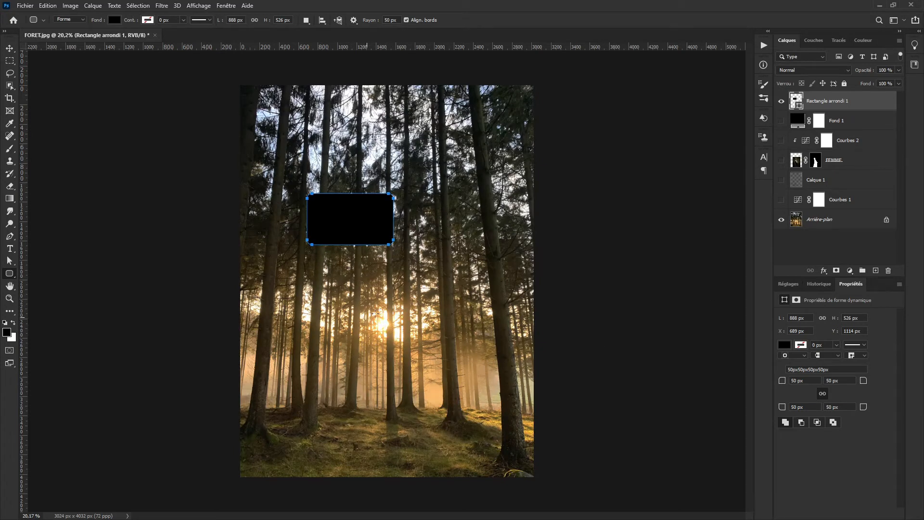
click(7, 333)
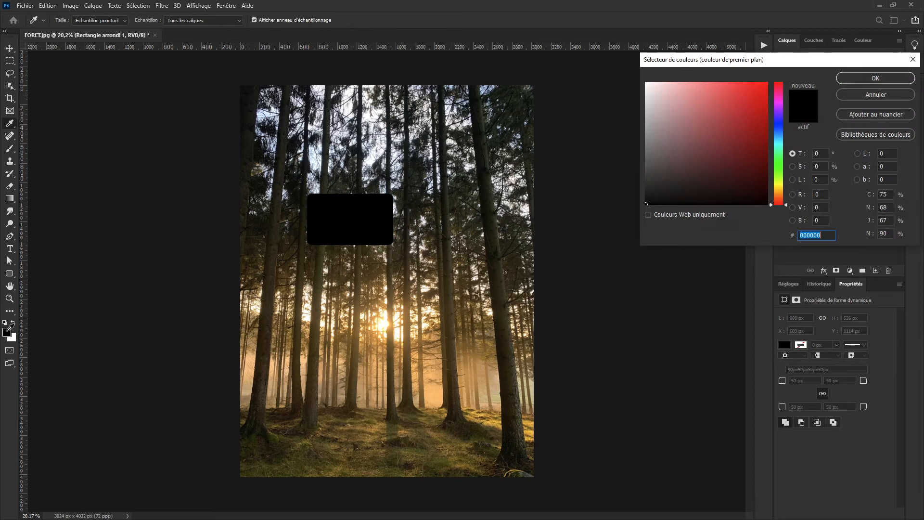
drag(389, 345, 385, 326)
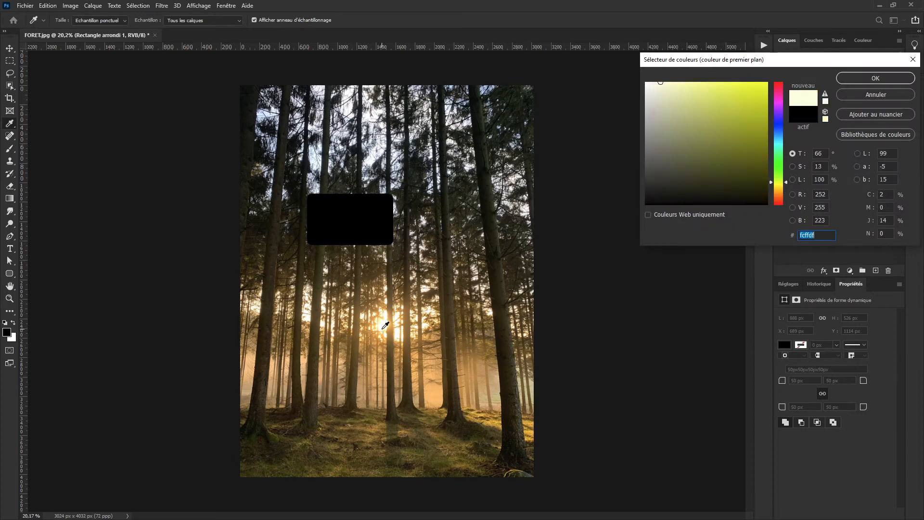
drag(439, 396, 438, 389)
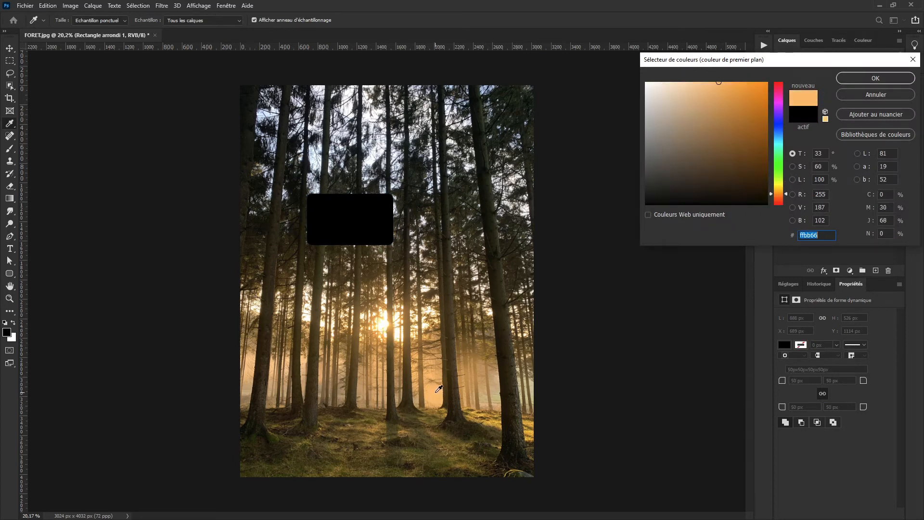
mouse_move(719, 82)
mouse_down()
mouse_move(733, 85)
mouse_move(719, 85)
mouse_up()
click(875, 78)
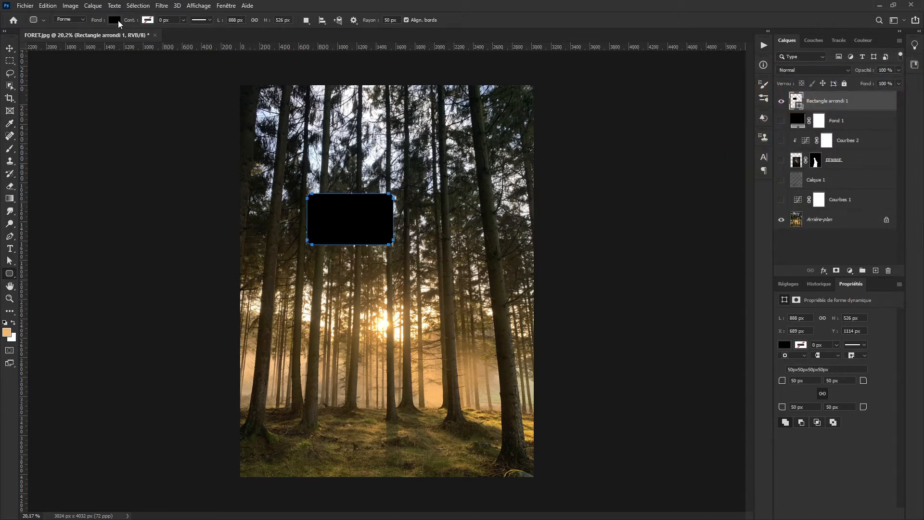
drag(778, 203, 781, 124)
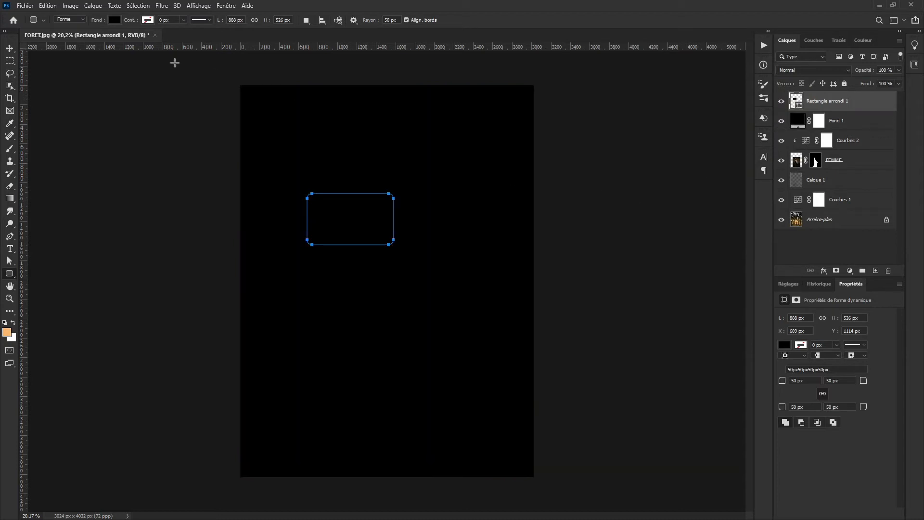
click(116, 19)
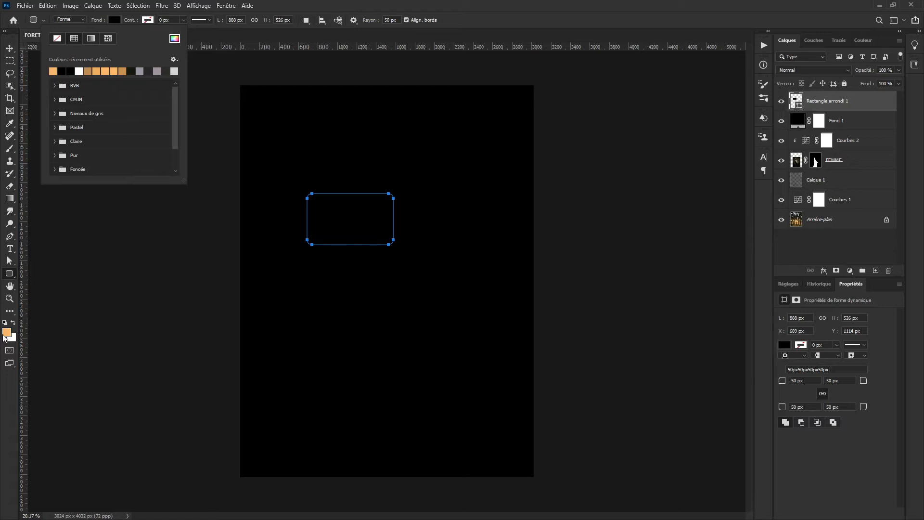
click(54, 70)
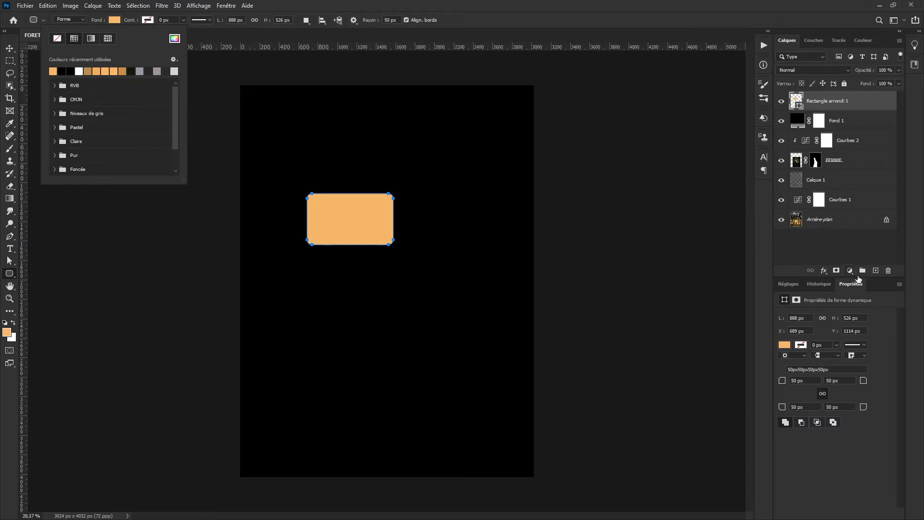
Draw a square-cornered rectangle of about 893 by 808 px on a new layer, below the orange rounded rectangle
click(876, 270)
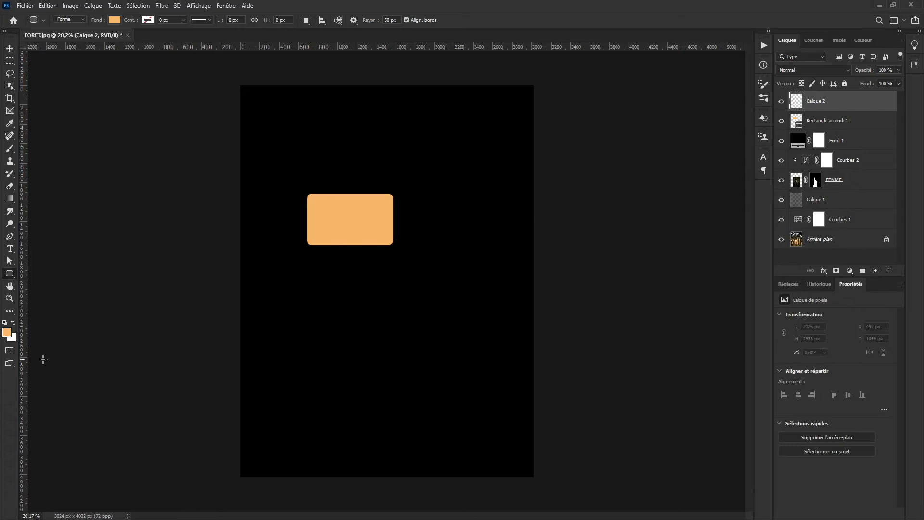
right_click(10, 275)
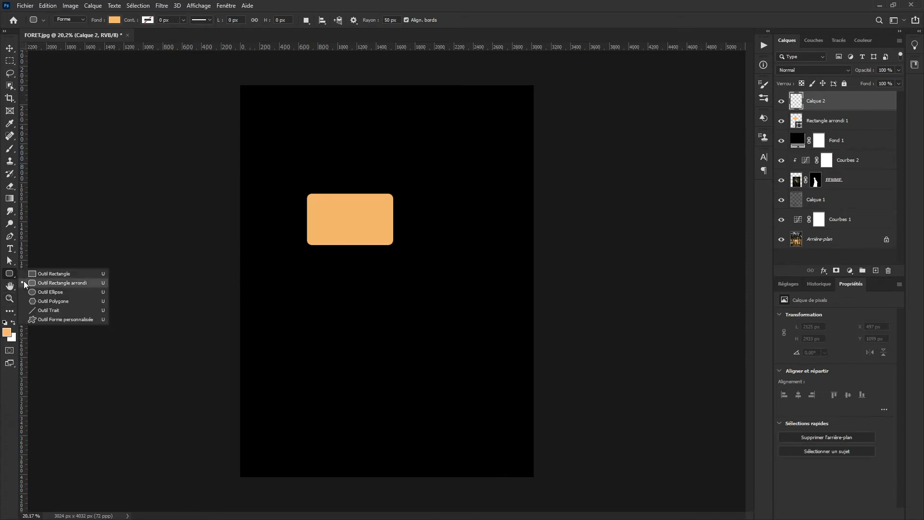
click(57, 274)
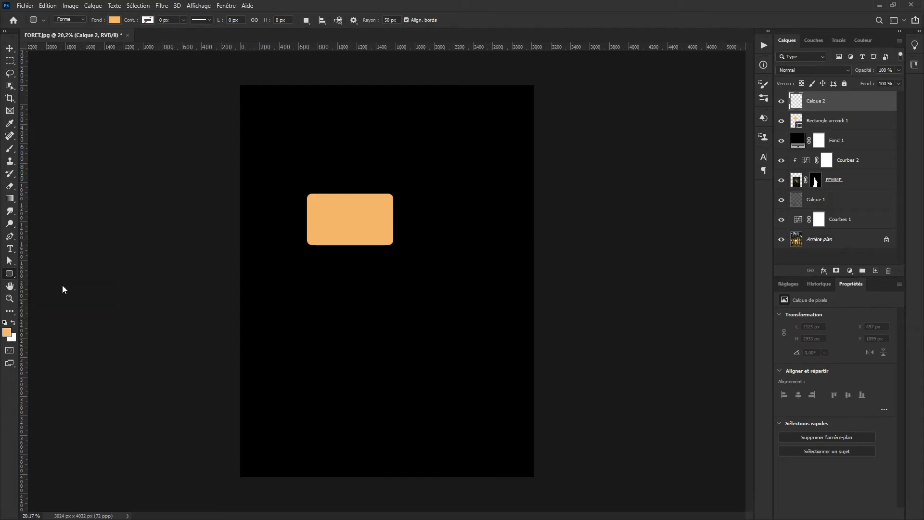
drag(348, 322, 434, 400)
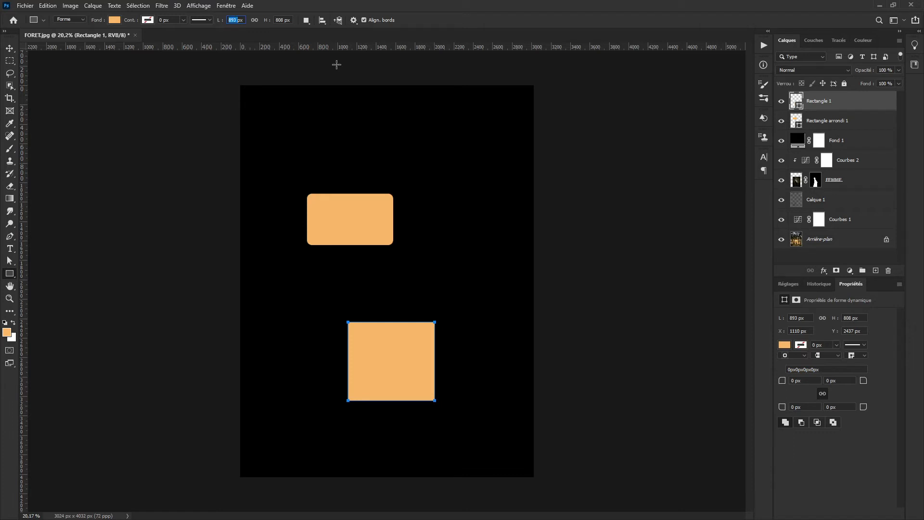
Set the square-cornered rectangle's size to 400 by 400 px and change its fill to white
text(400px)
double_click(279, 20)
text(4)
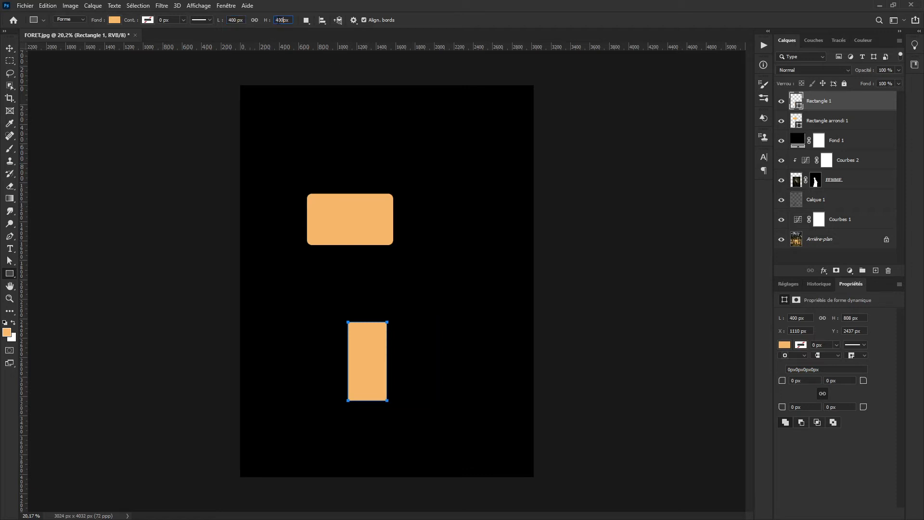
key(Return)
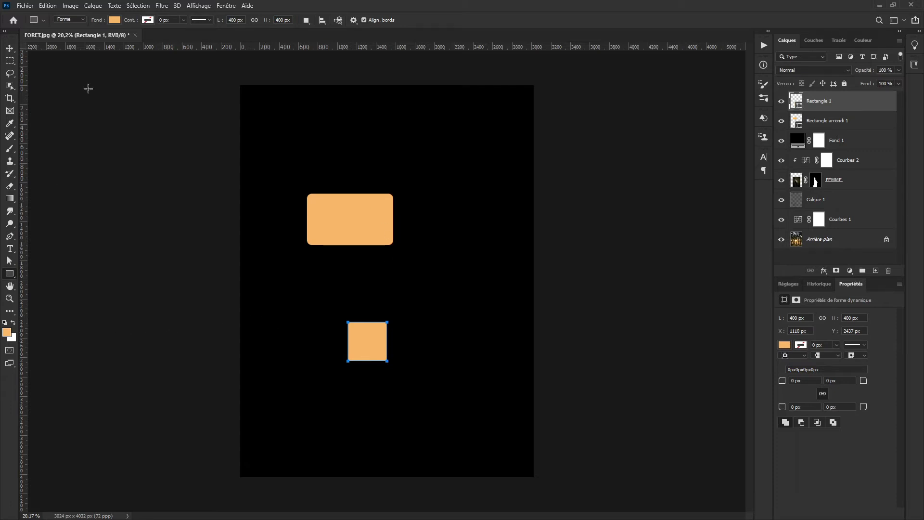
click(113, 20)
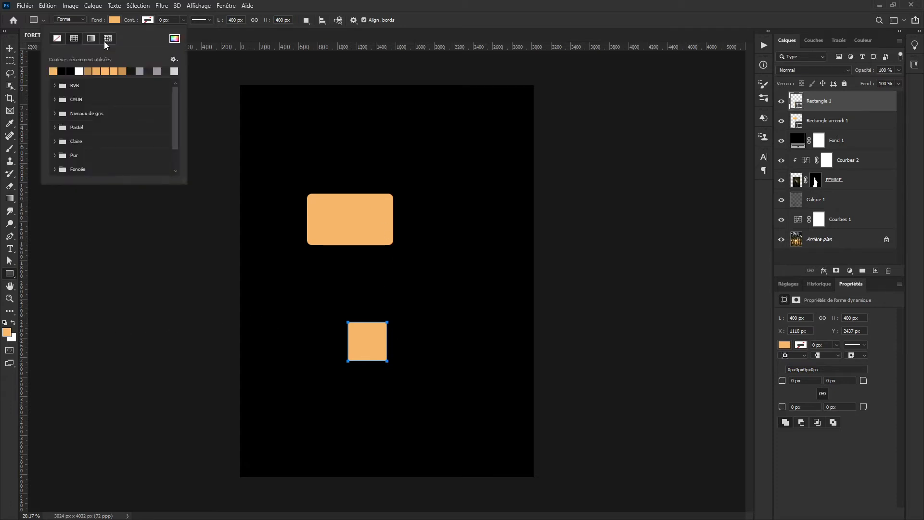
click(79, 71)
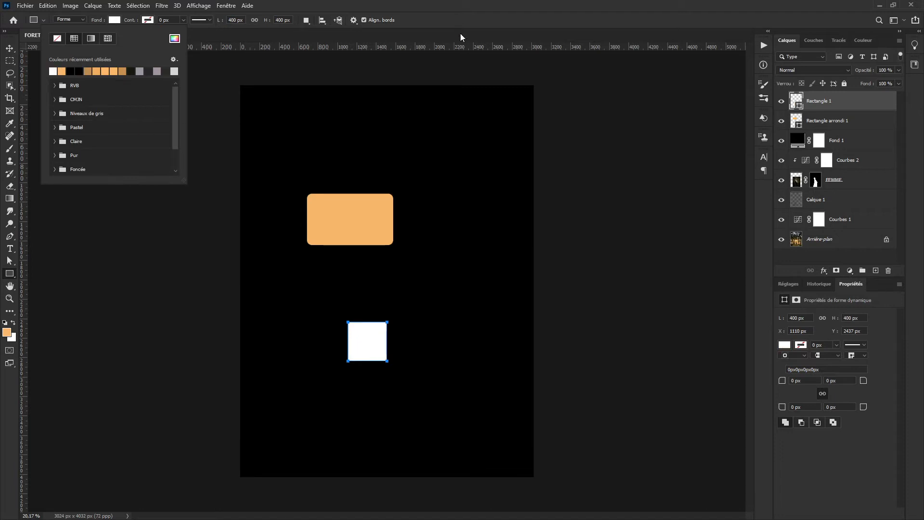
Draw a white ellipse of about 651 by 616 px to the upper right of the white square
right_click(11, 277)
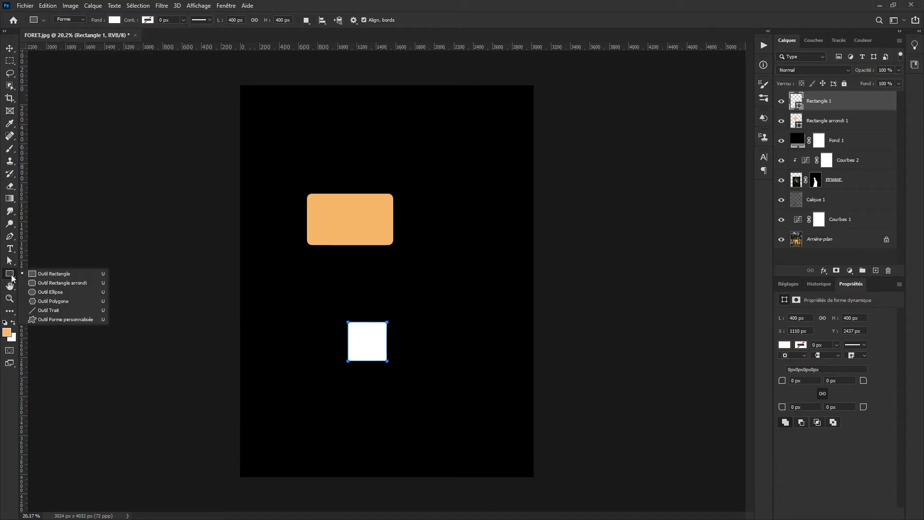
click(56, 291)
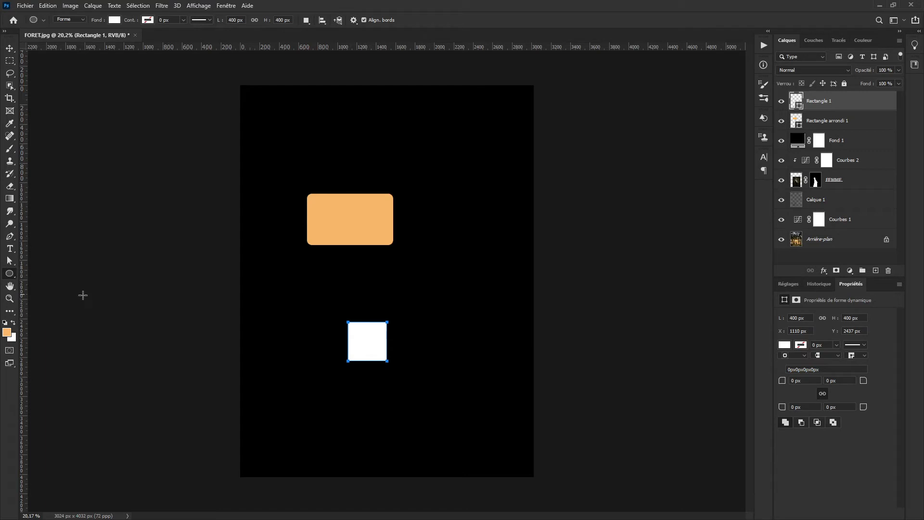
drag(432, 274, 496, 332)
click(116, 21)
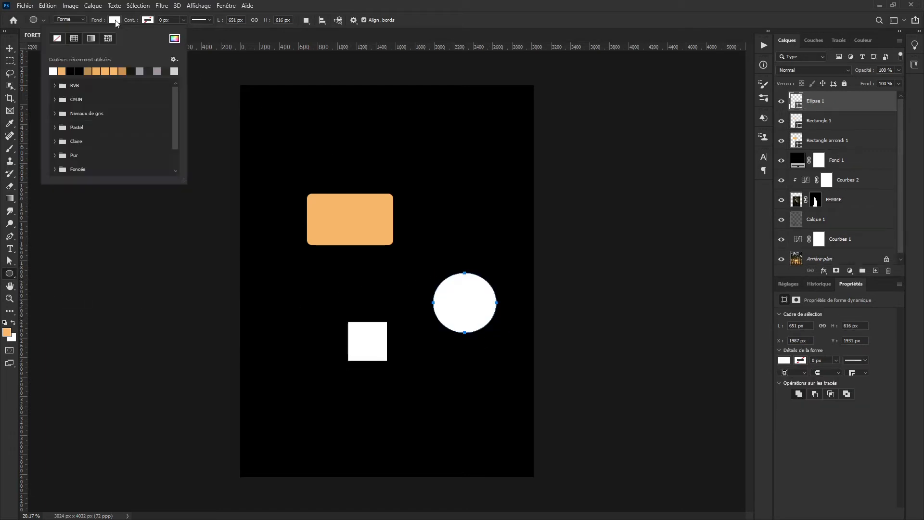
Set the white ellipse's width and height to 400 px each
click(244, 20)
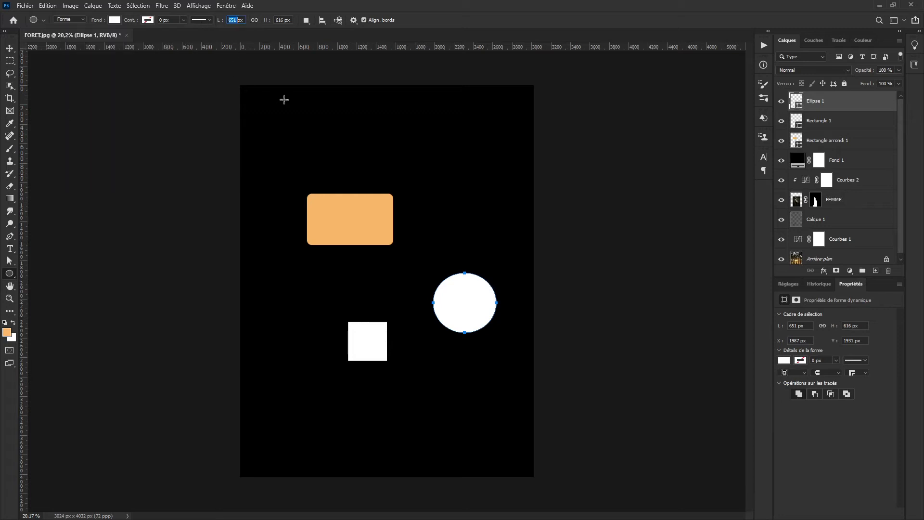
text(400)
key(Tab)
text(400)
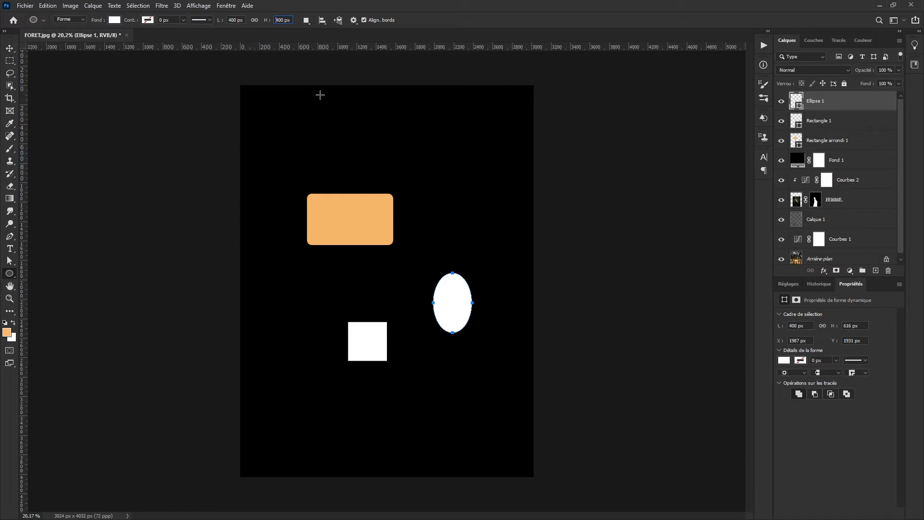
key(Return)
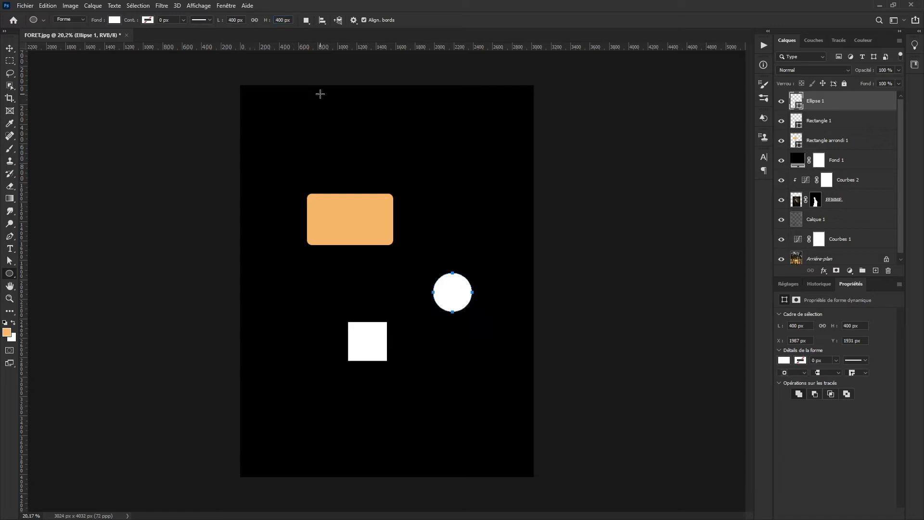
Move the white circle onto the white square, centred on its upper edge with both sides flush
click(10, 51)
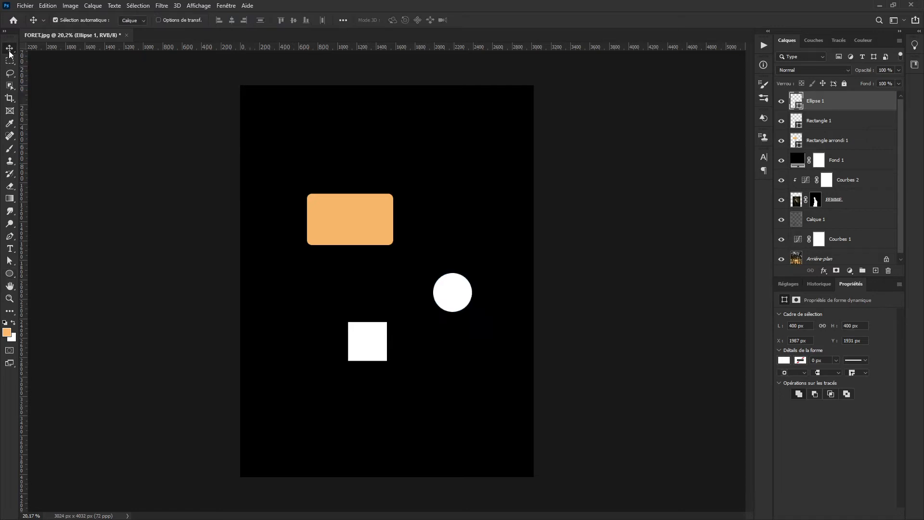
drag(455, 300, 316, 301)
scroll(412, 351, up, 5)
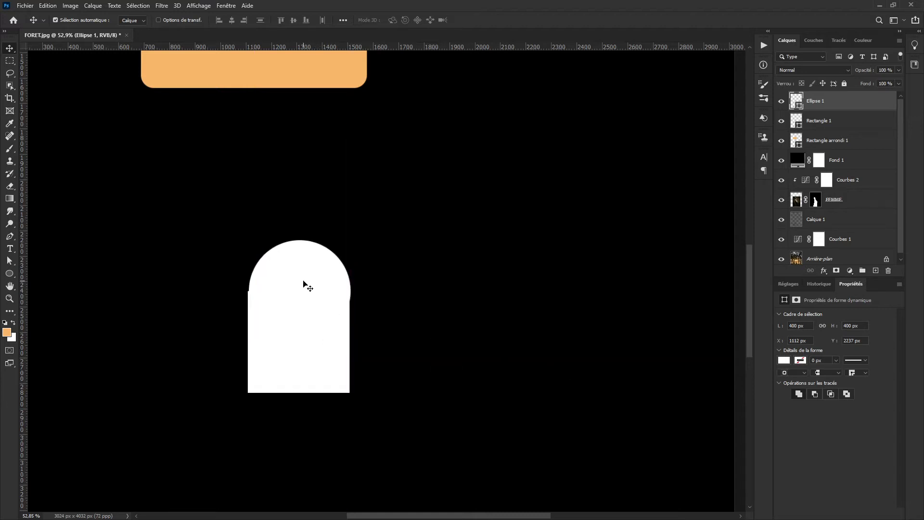
drag(302, 285, 302, 284)
Rename the white circle's layer as ROND
double_click(814, 101)
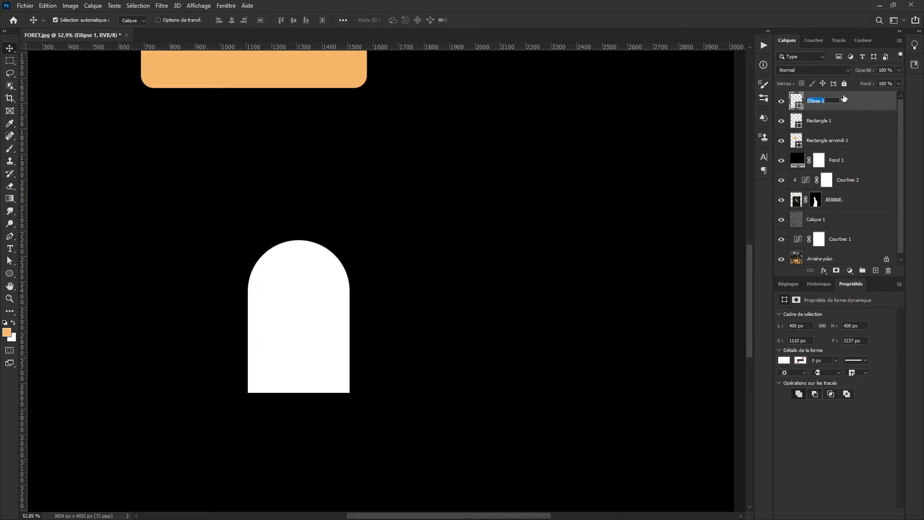
text(ROND)
key(Return)
Duplicate the ROND layer and move the copy so it is centred on the white square's right edge, forming a tilted heart
drag(873, 106, 878, 270)
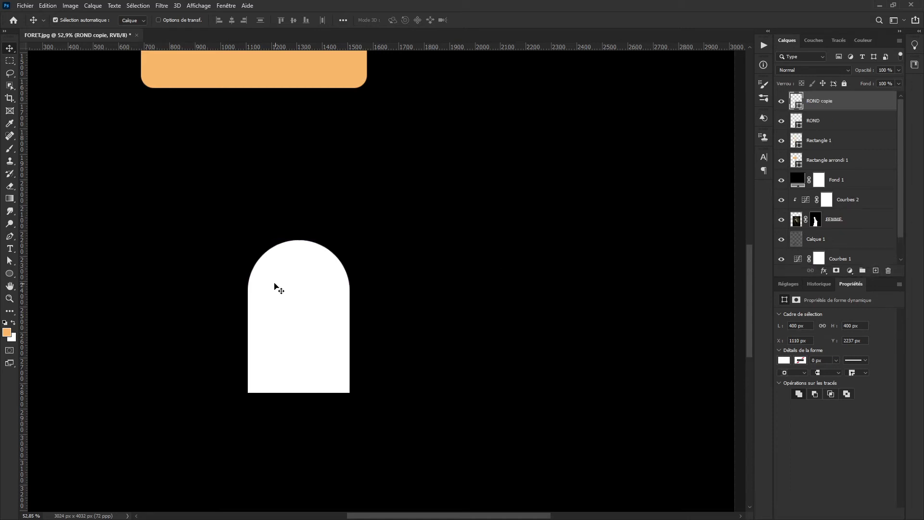
drag(296, 277, 430, 329)
drag(429, 326, 343, 327)
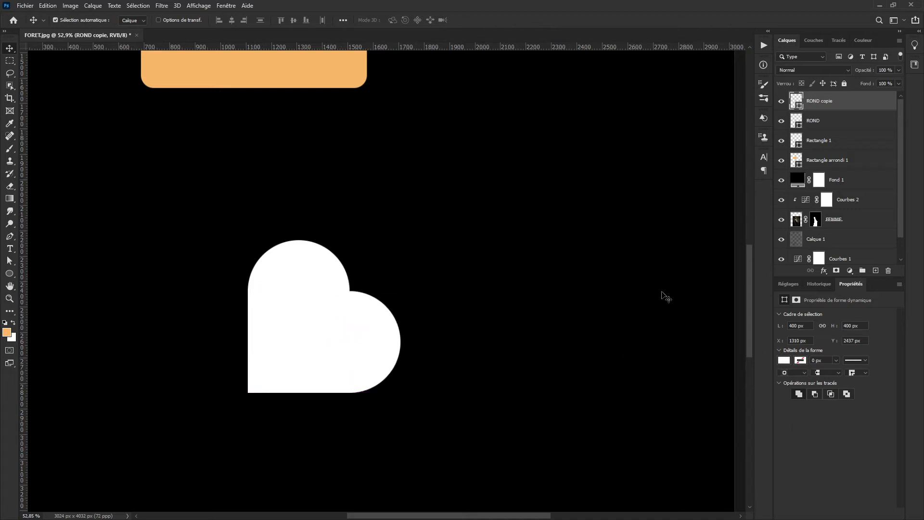
Merge the two circles and the white square into a single shape layer
shift+click(848, 144)
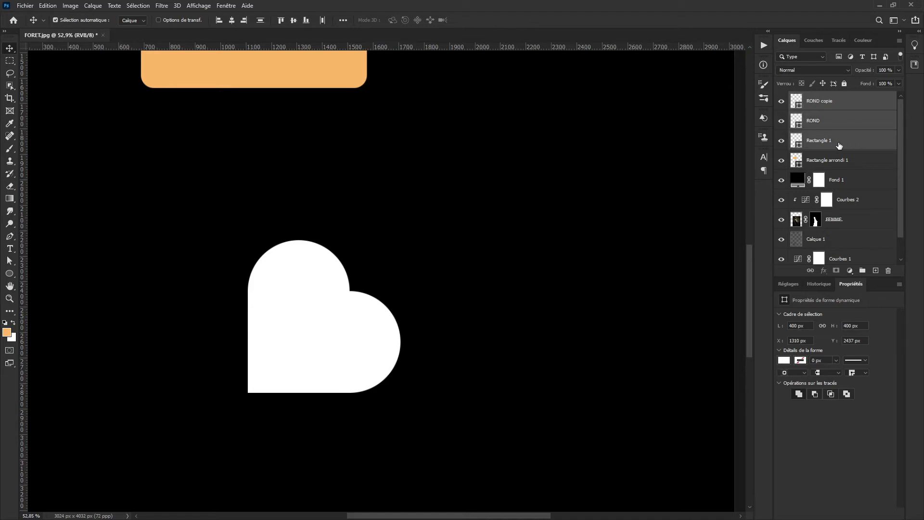
right_click(845, 106)
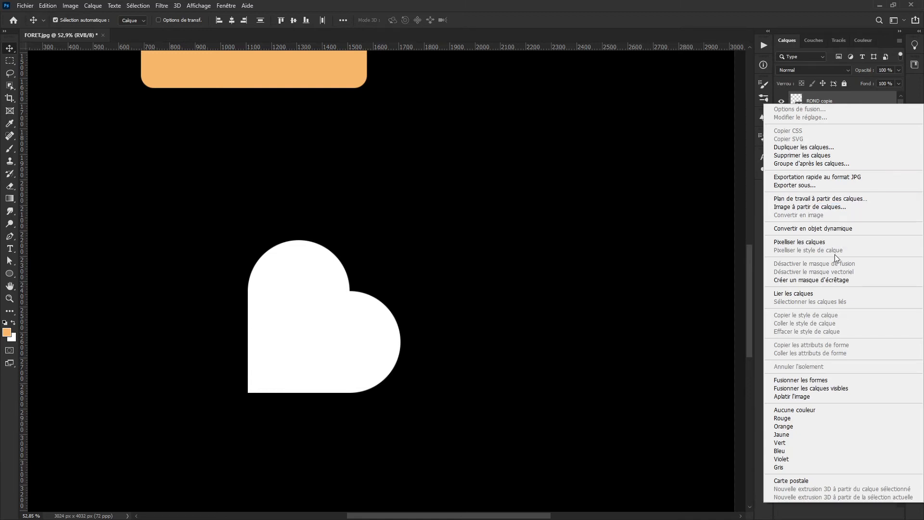
click(828, 379)
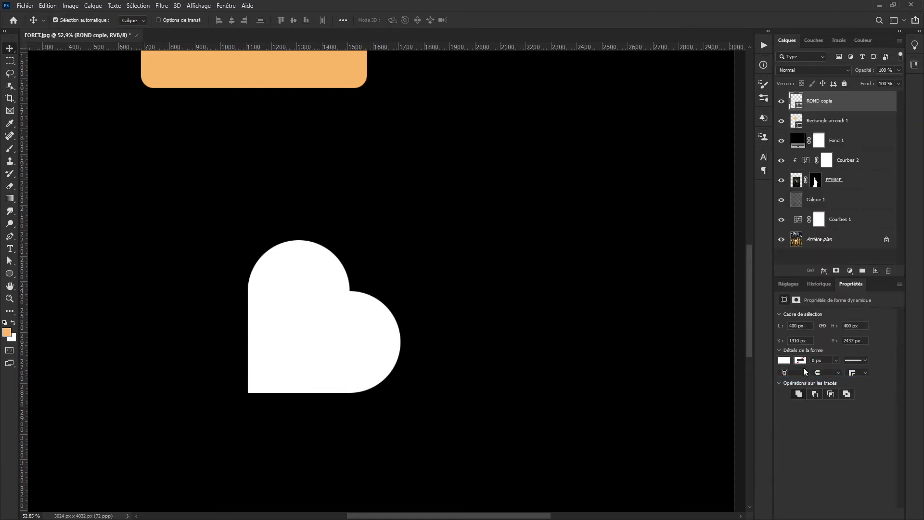
Rotate the merged heart by -45° so it stands upright and move it over the orange rounded rectangle
scroll(481, 345, down, 5)
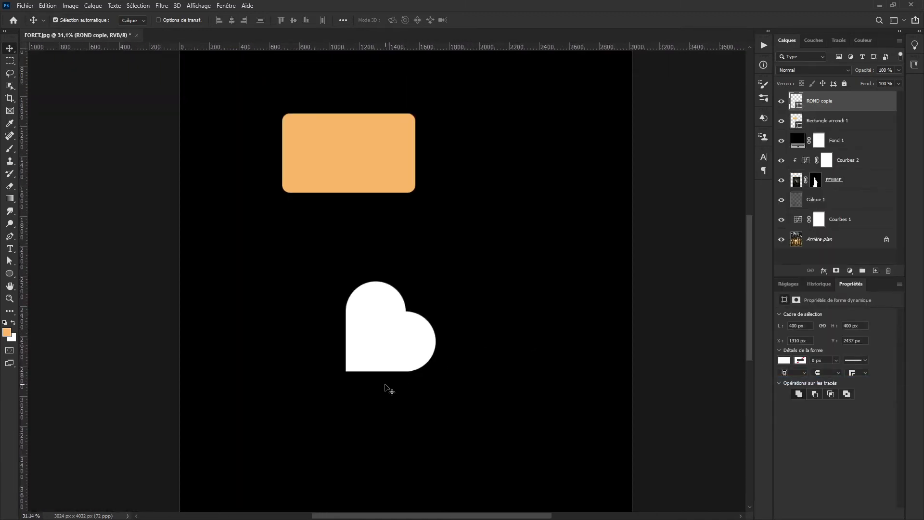
key(ctrl+t)
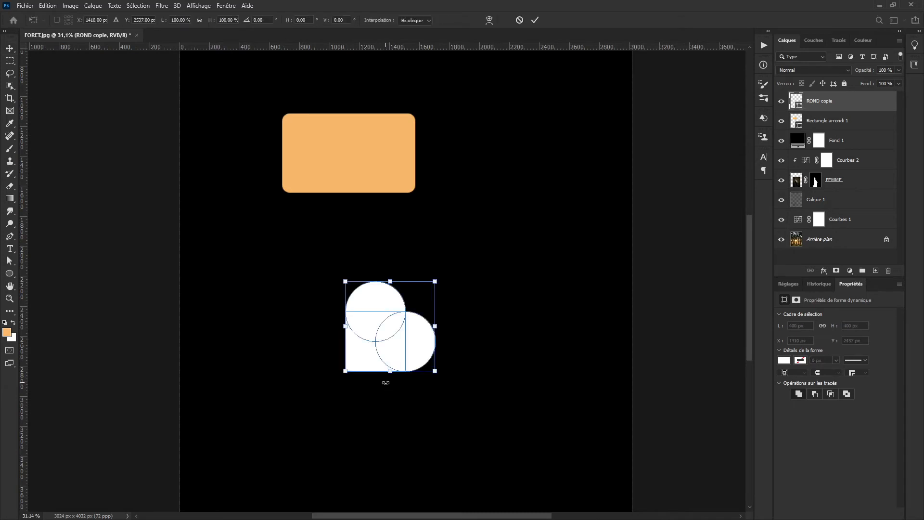
drag(332, 273, 335, 339)
drag(393, 380, 353, 192)
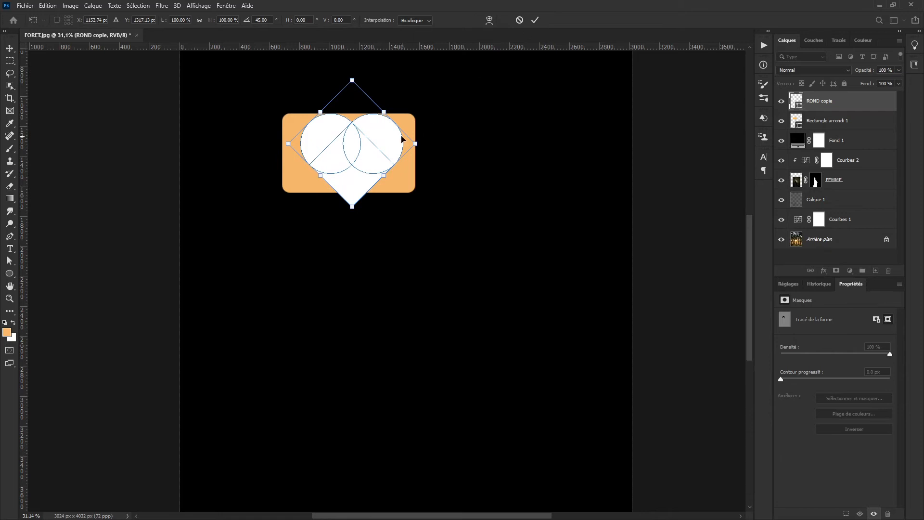
Scale the heart to about 51% and centre it inside the orange rounded rectangle
drag(352, 80, 350, 145)
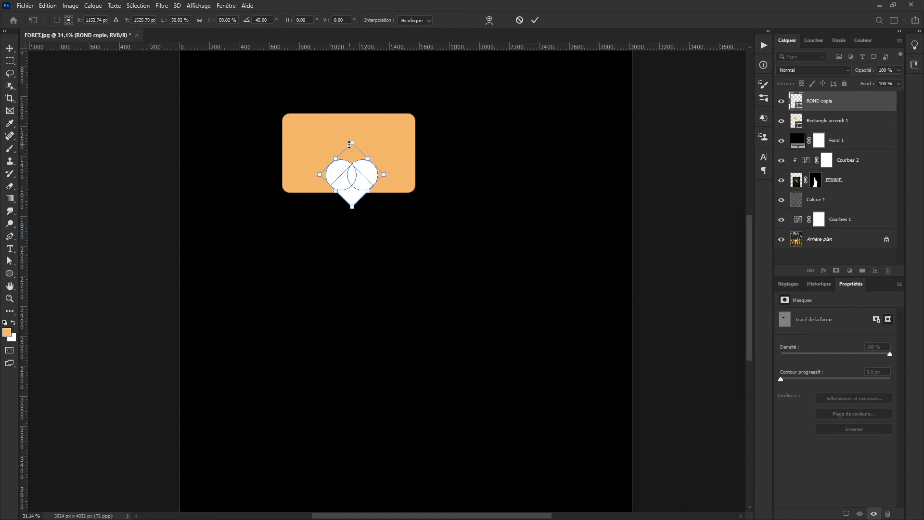
drag(353, 182, 350, 160)
click(535, 22)
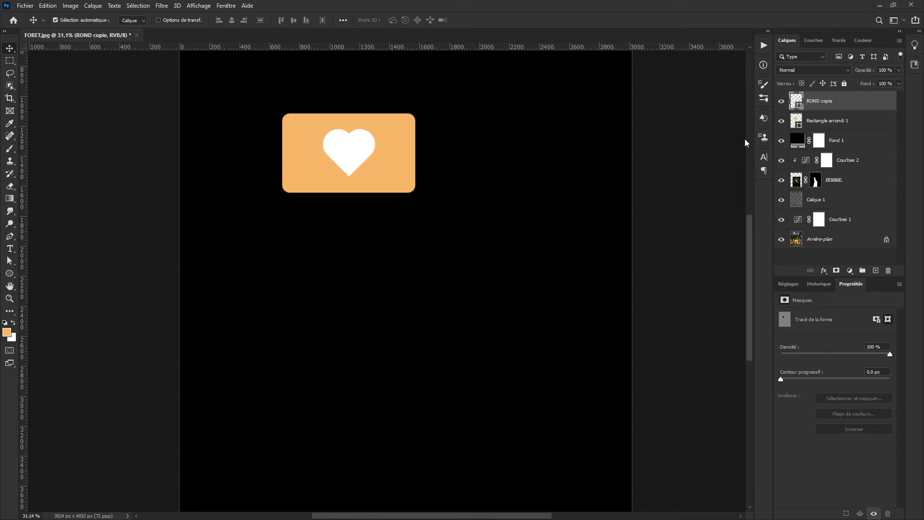
Hide the black fill layer and move the heart and orange rectangle together to the right of the woman's face
click(782, 142)
scroll(541, 233, down, 3)
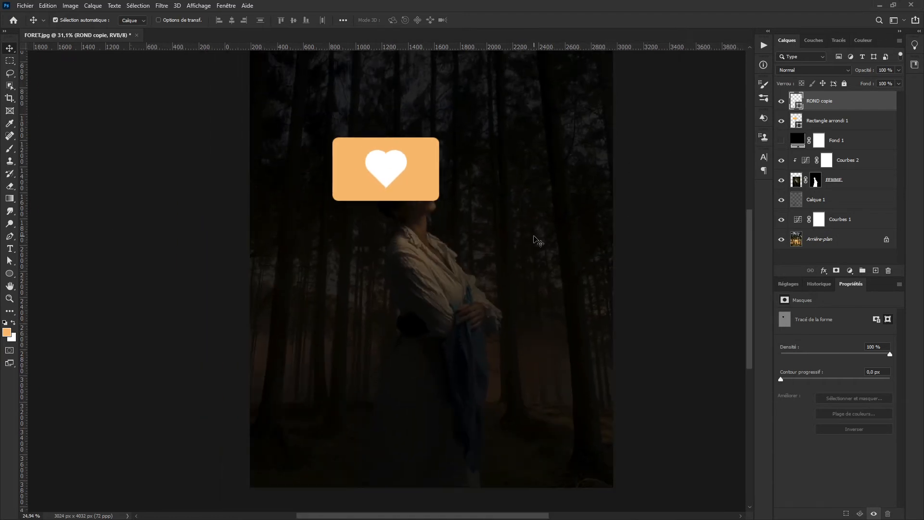
shift+click(846, 121)
drag(369, 236, 479, 231)
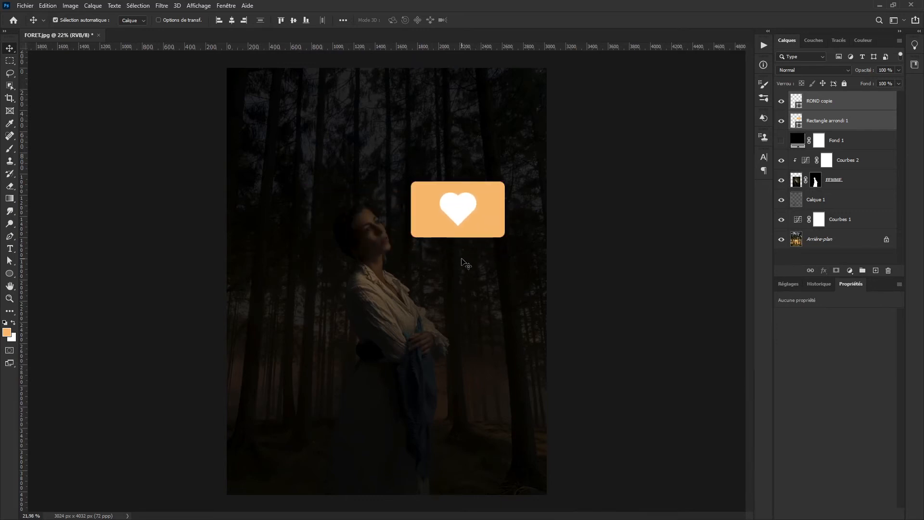
Scale the heart and orange rectangle down together until the rectangle is about 388 by 230 px, keeping them beside the woman's face
key(ctrl)
key(ctrl+t)
scroll(497, 217, up, 3)
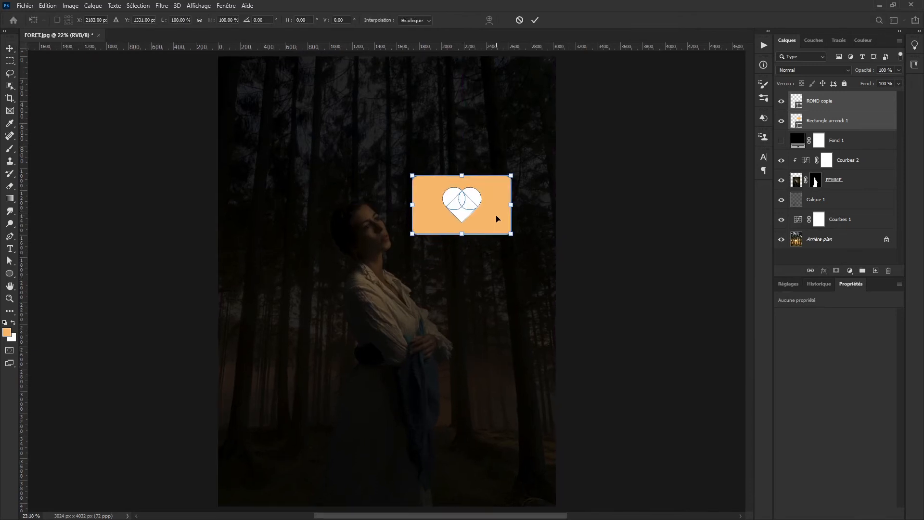
drag(517, 156, 439, 220)
click(535, 21)
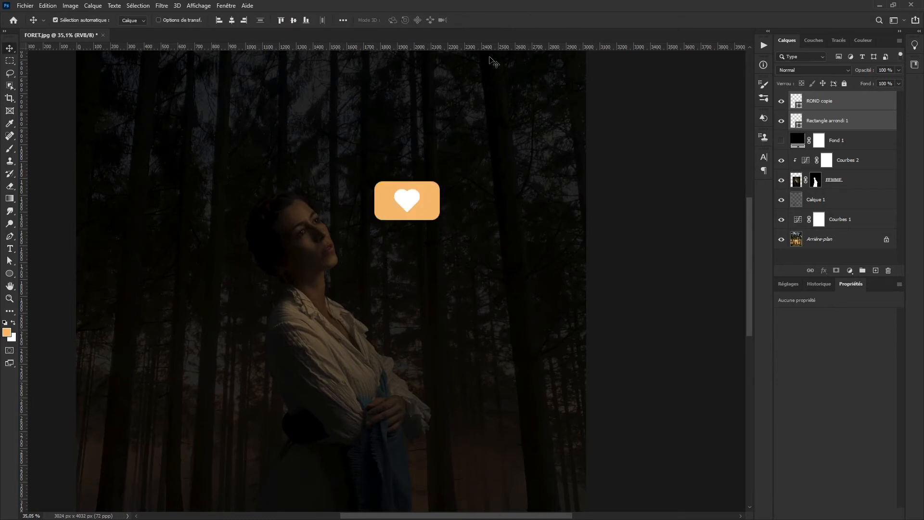
Duplicate the orange rounded rectangle's layer, checking its visibility first
scroll(316, 276, down, 1)
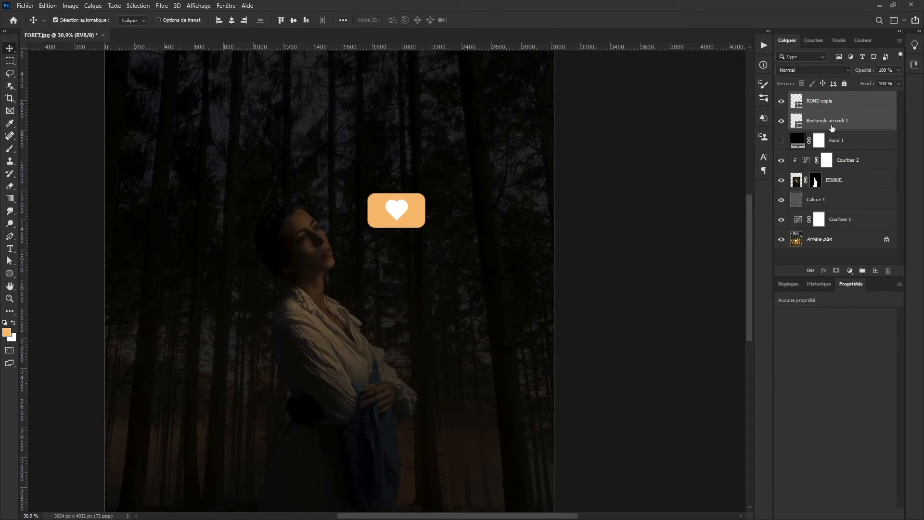
click(830, 126)
click(781, 121)
click(781, 120)
drag(863, 124, 876, 264)
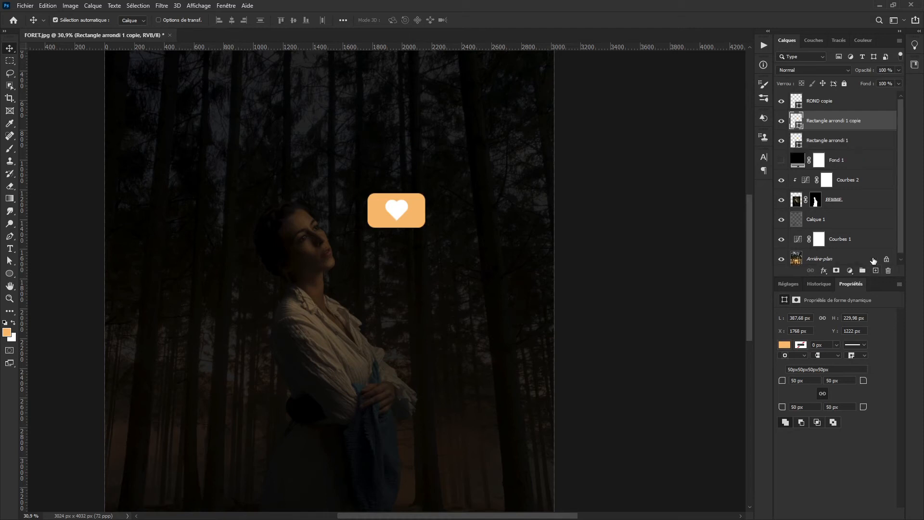
Rasterize the lower orange rounded rectangle and apply a Gaussian blur with a radius of 84.1 px to make a glow
click(797, 143)
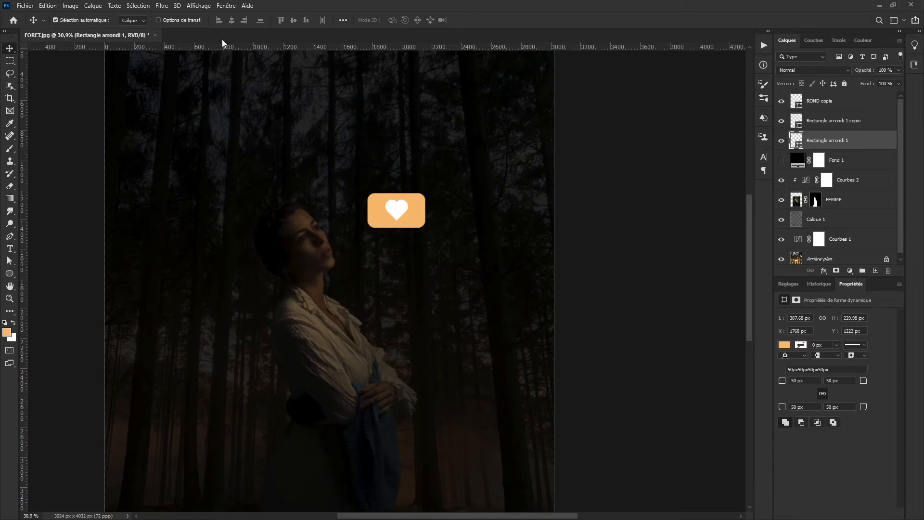
click(162, 6)
mouse_move(192, 125)
mouse_move(195, 143)
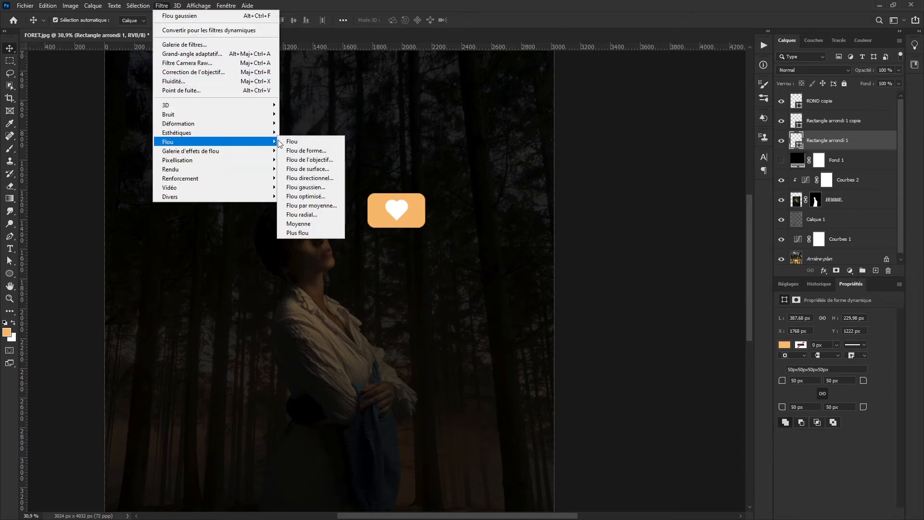
click(304, 187)
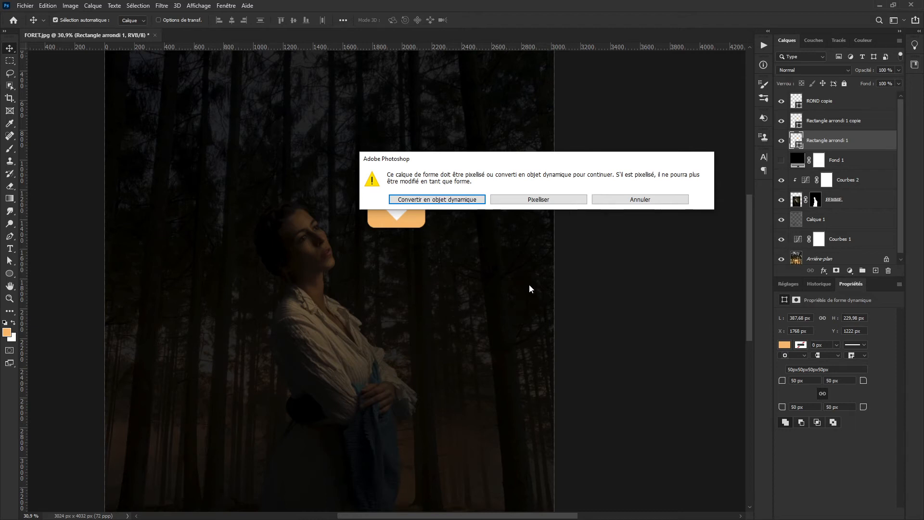
click(538, 199)
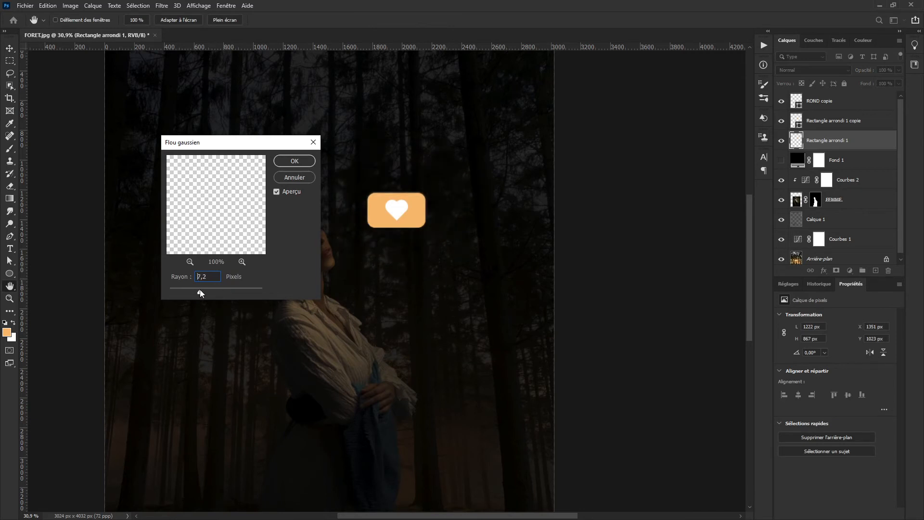
drag(207, 290, 227, 286)
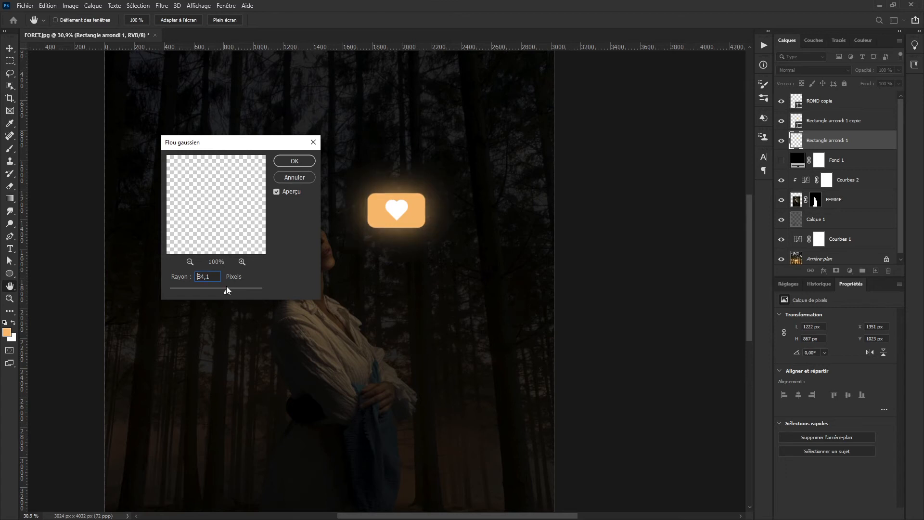
click(286, 162)
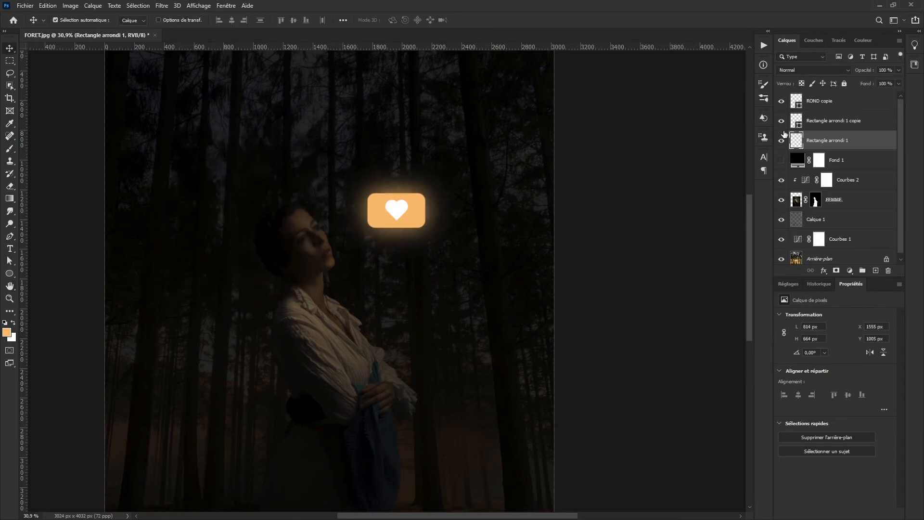
Duplicate the blurred glow layer and merge both glow layers into one to strengthen the glow
drag(865, 141, 876, 266)
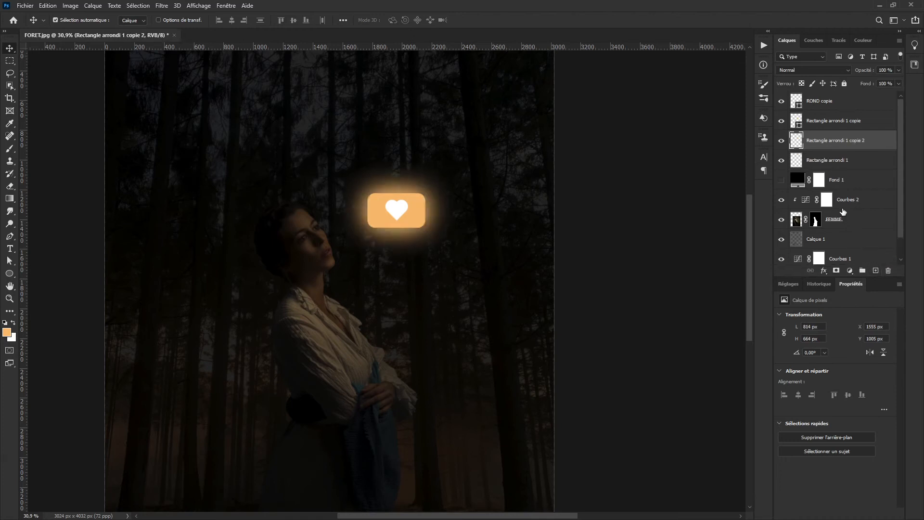
shift+click(851, 161)
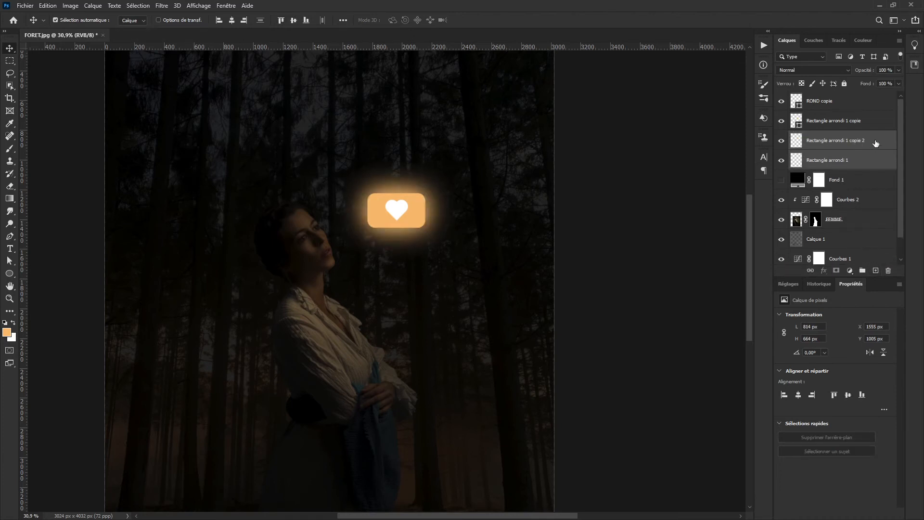
right_click(874, 141)
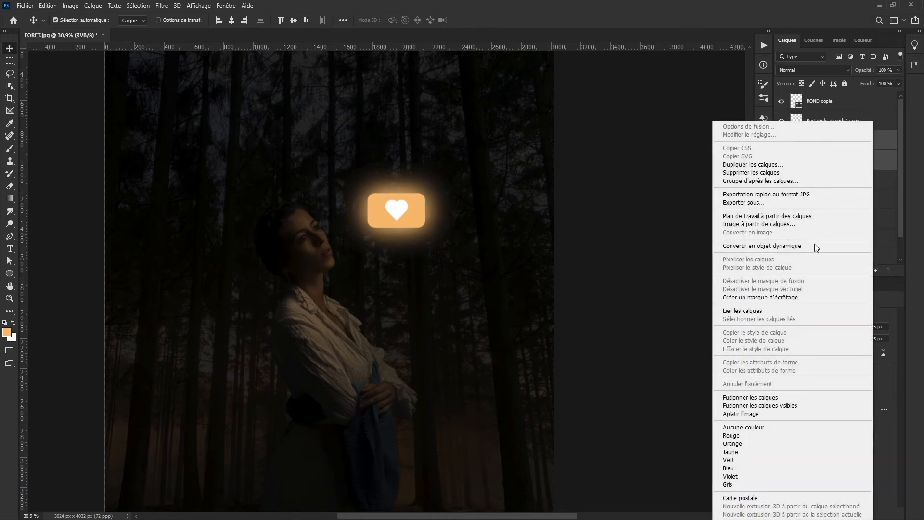
click(763, 397)
scroll(457, 305, down, 2)
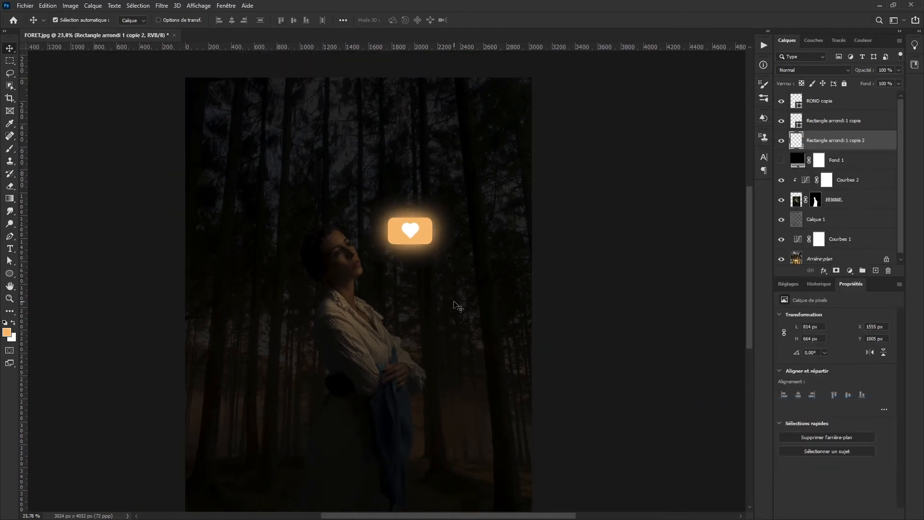
Duplicate the white heart's shape layer, checking its visibility first
drag(418, 313, 463, 264)
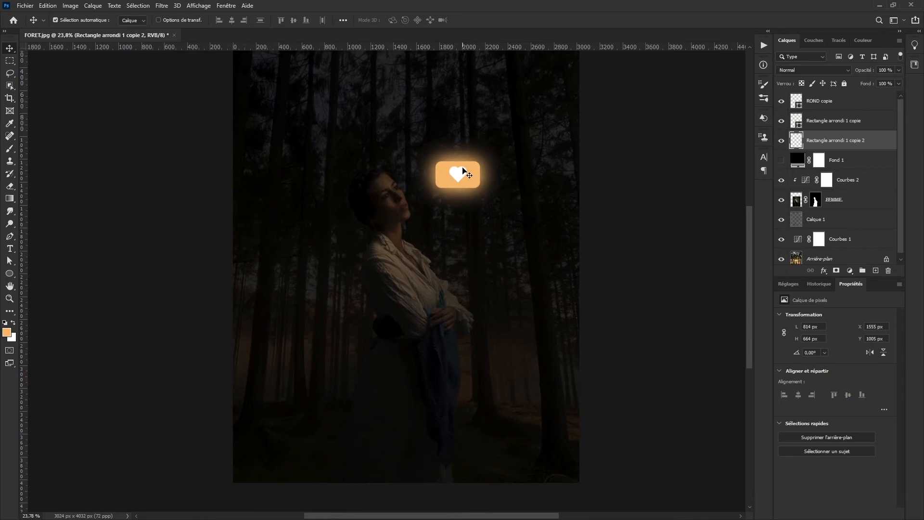
scroll(462, 174, up, 5)
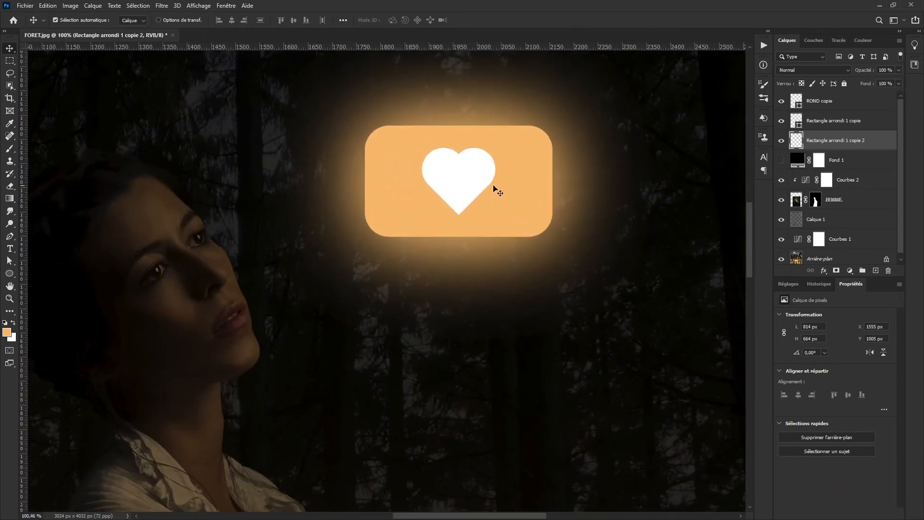
click(836, 103)
click(782, 102)
click(781, 101)
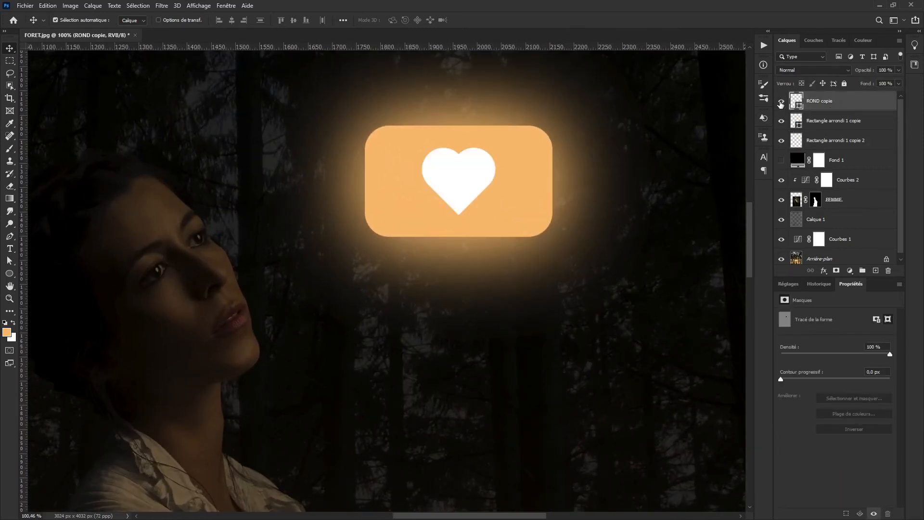
drag(877, 103, 880, 271)
Rename both heart layers, the lower one and its duplicate, to "coeur"
click(823, 123)
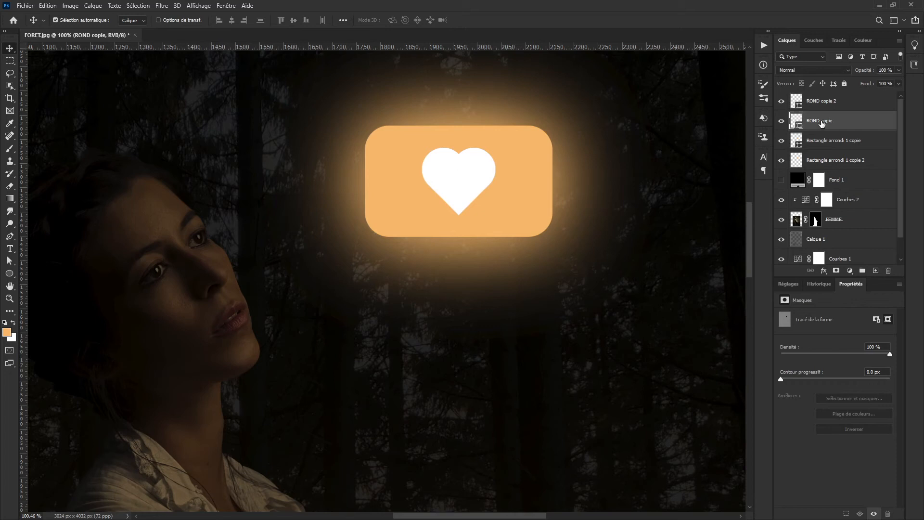
double_click(816, 121)
text(coeur)
key(Return)
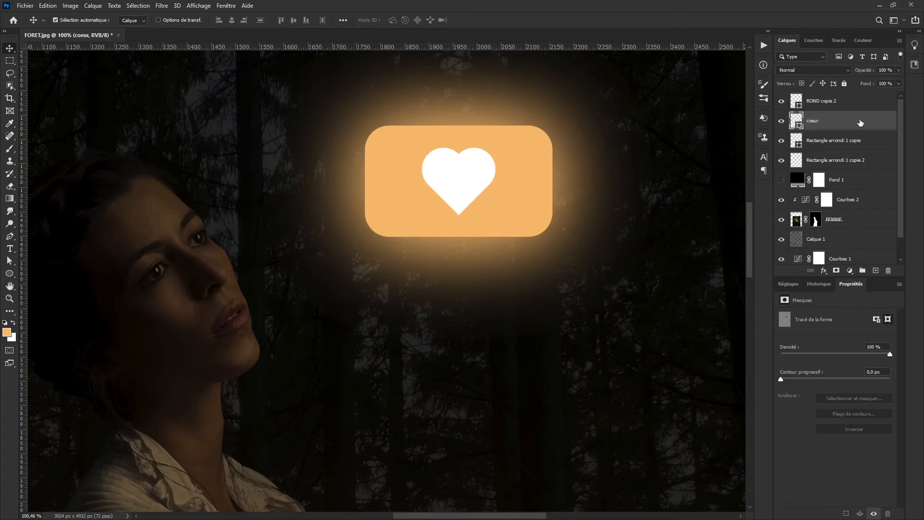
click(822, 102)
double_click(822, 101)
text(co)
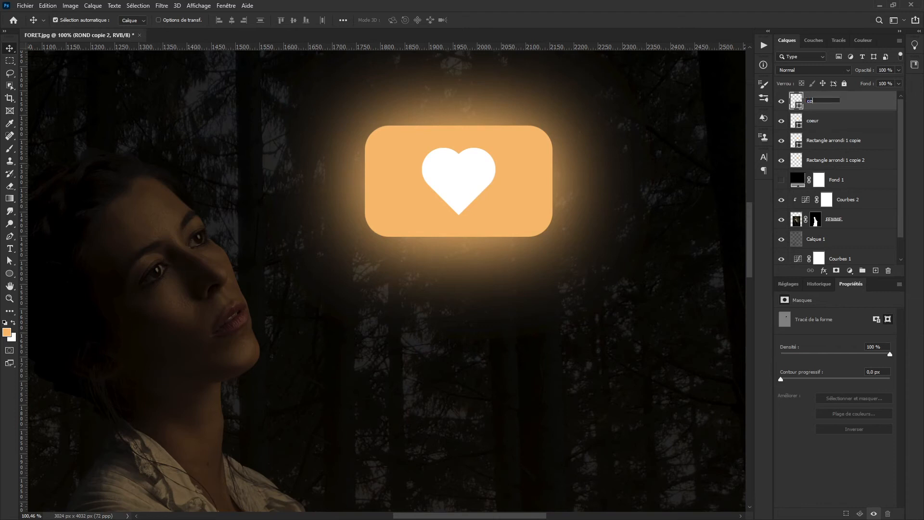
text(eur)
key(Return)
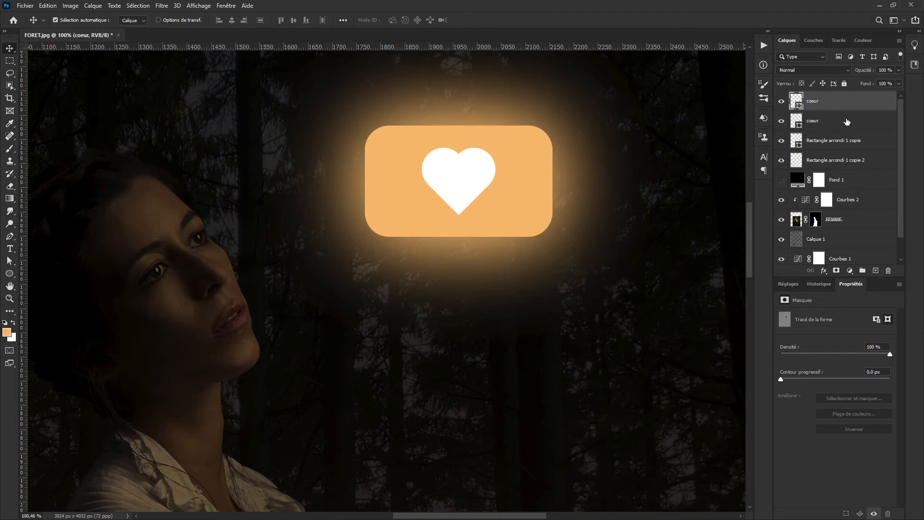
Rasterize the lower heart layer and apply a Gaussian blur with a radius of 24.9 px to make a glow
click(823, 123)
click(162, 8)
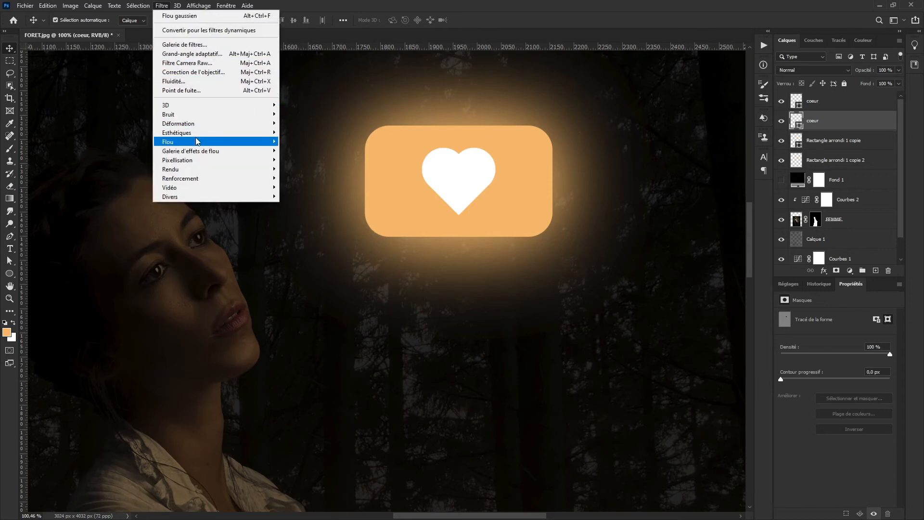
mouse_move(195, 142)
click(318, 184)
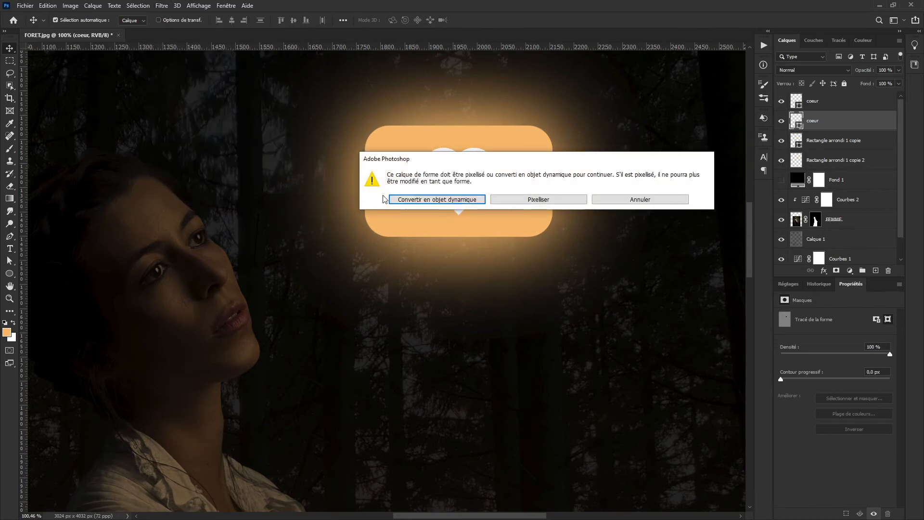
click(518, 201)
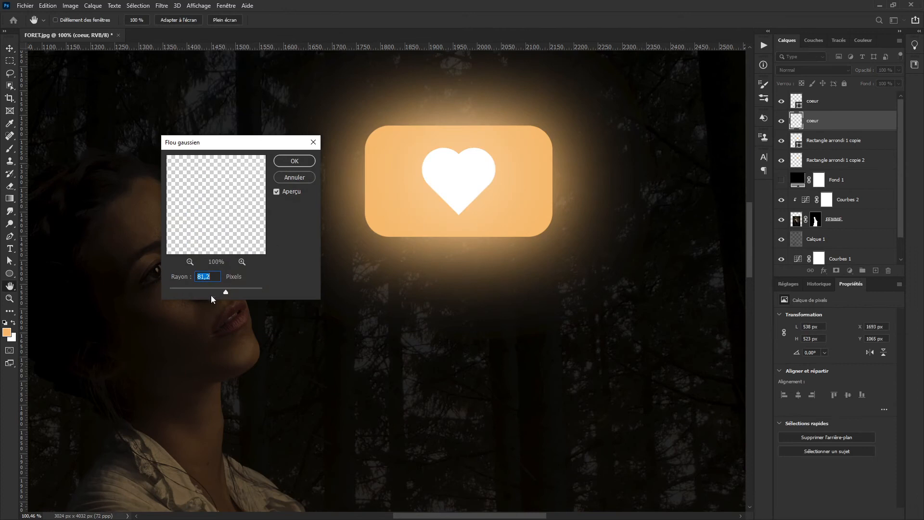
drag(179, 293, 192, 293)
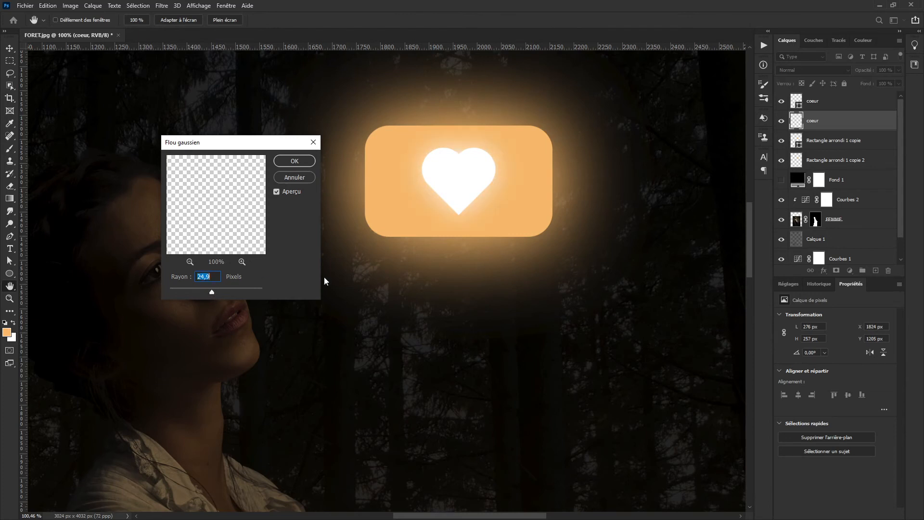
click(289, 182)
key(v)
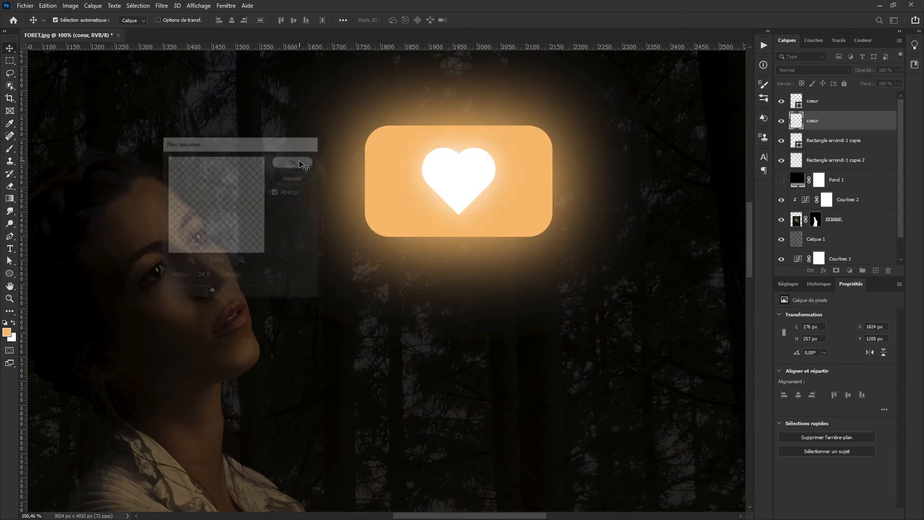
Duplicate the blurred heart layer and merge the two blurred copies into one to strengthen the glow
key(ctrl)
key(ctrl+j)
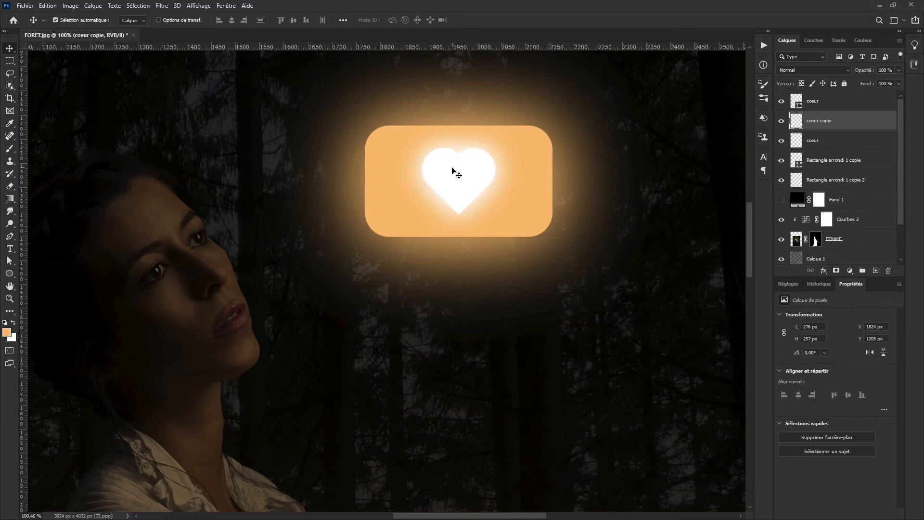
shift+click(843, 140)
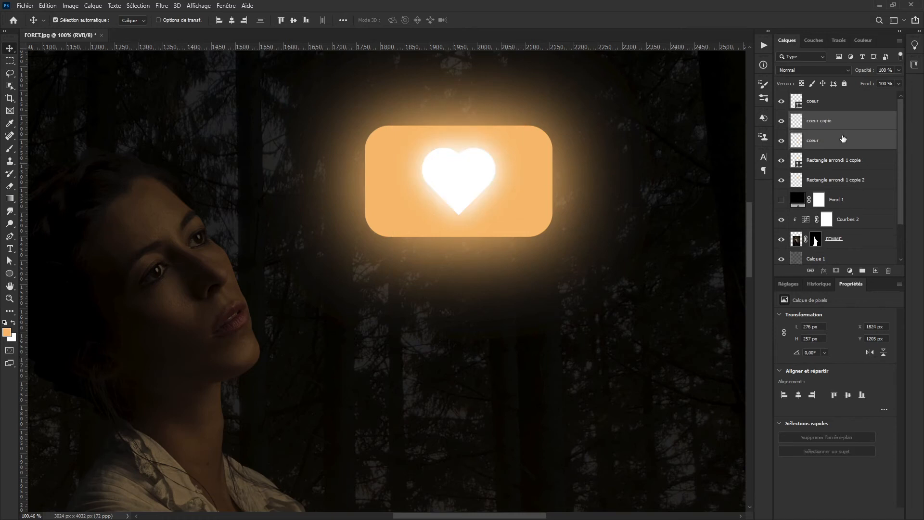
right_click(849, 139)
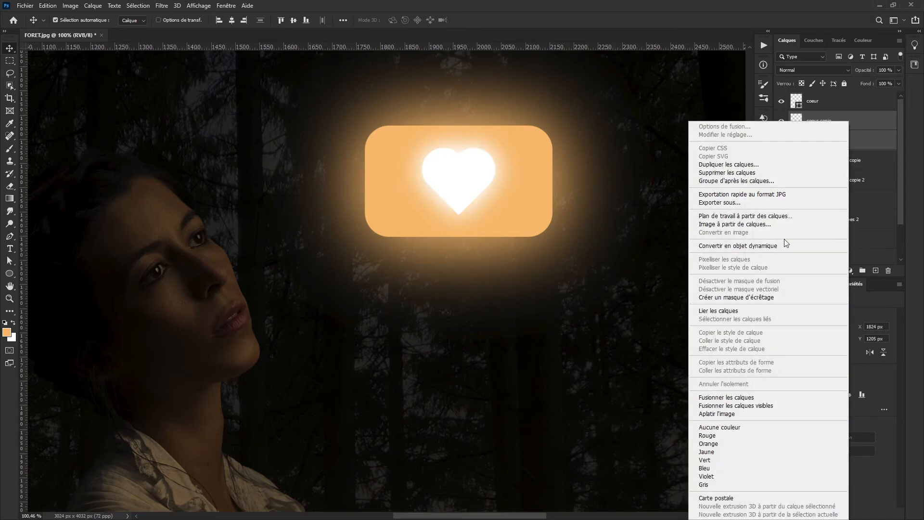
click(769, 397)
Reduce the merged heart glow layer's opacity to 89%
mouse_move(868, 73)
mouse_down()
mouse_move(851, 76)
mouse_move(862, 76)
mouse_up()
key(ctrl+0)
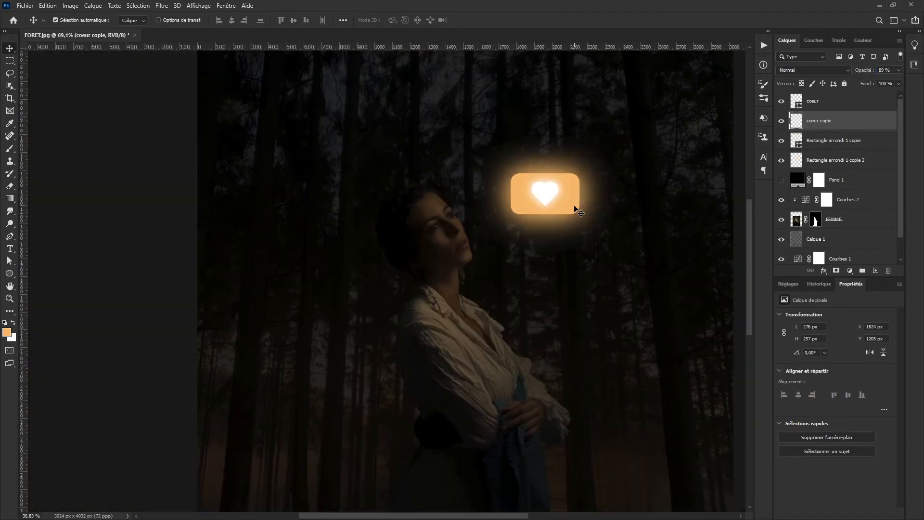
scroll(366, 272, up, 1)
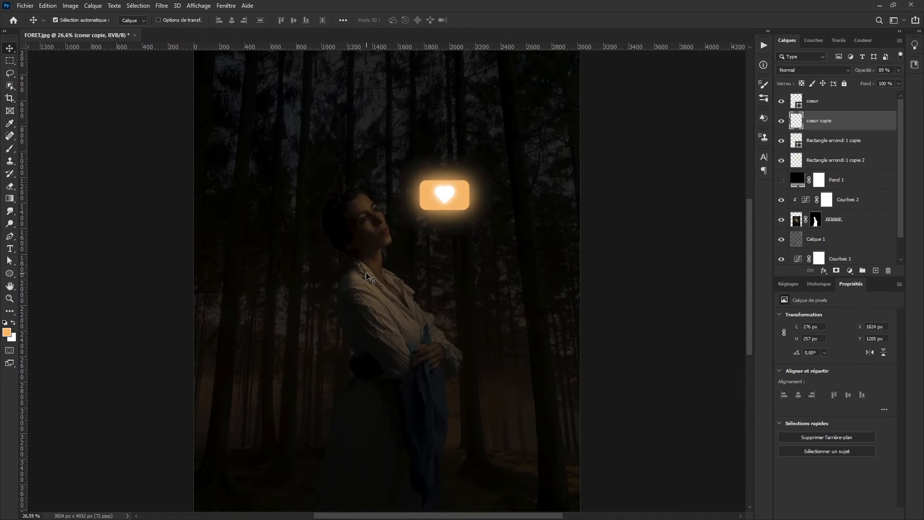
drag(368, 276, 417, 240)
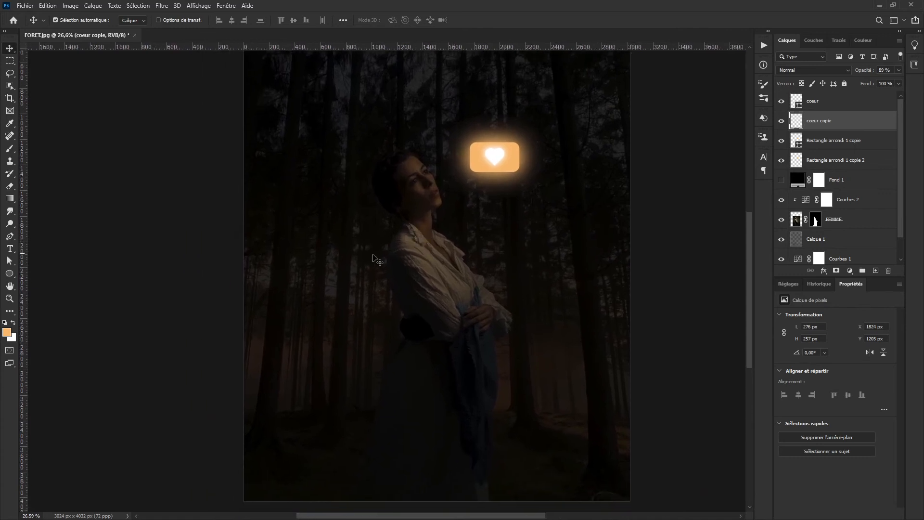
Add a new Curves adjustment layer above Courbes 2, checking that layer's effect first, and clip it to the woman's layer
scroll(784, 180, down, 1)
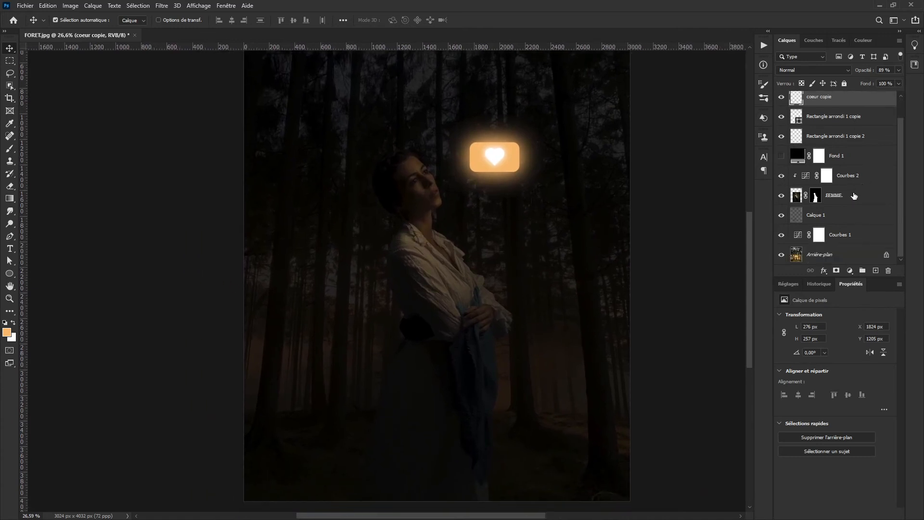
click(877, 179)
click(781, 176)
click(781, 176)
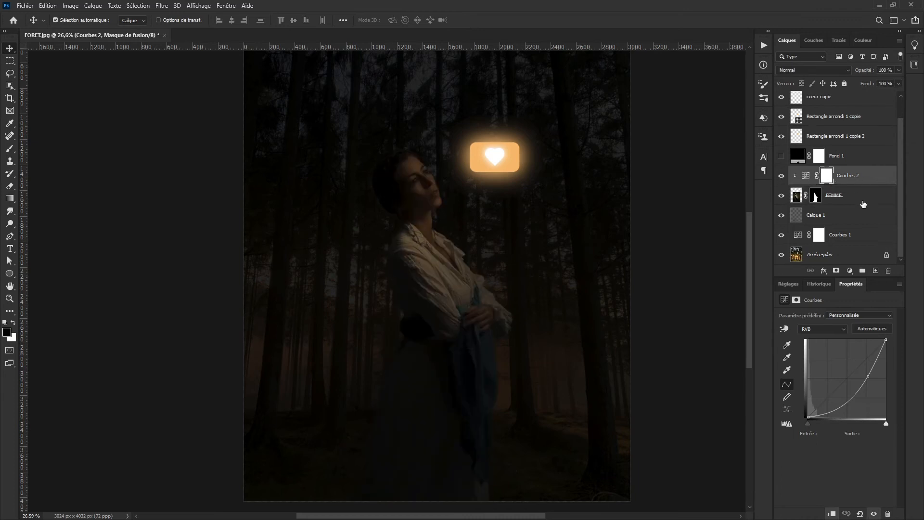
click(786, 286)
click(823, 305)
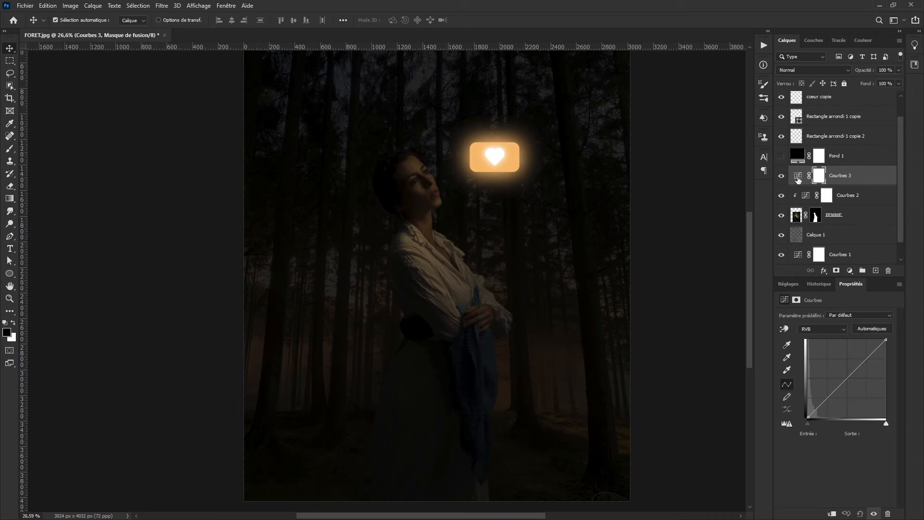
click(798, 177)
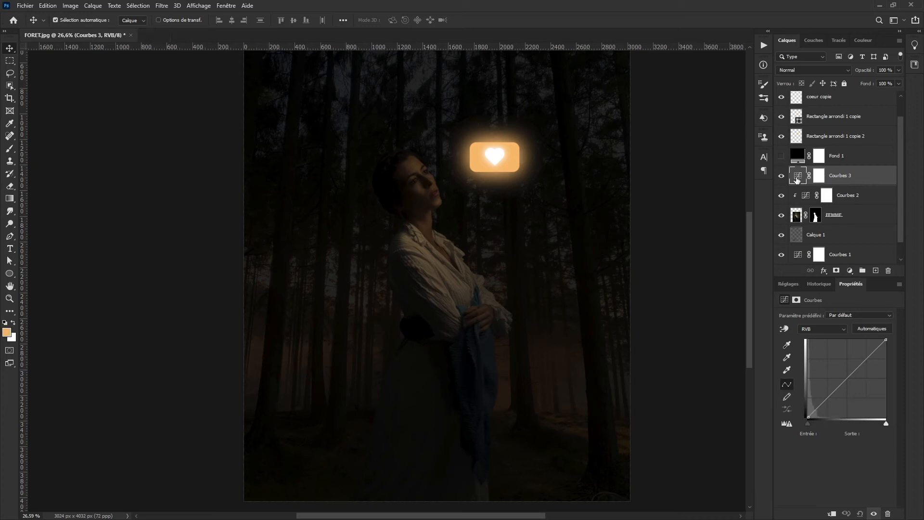
click(832, 514)
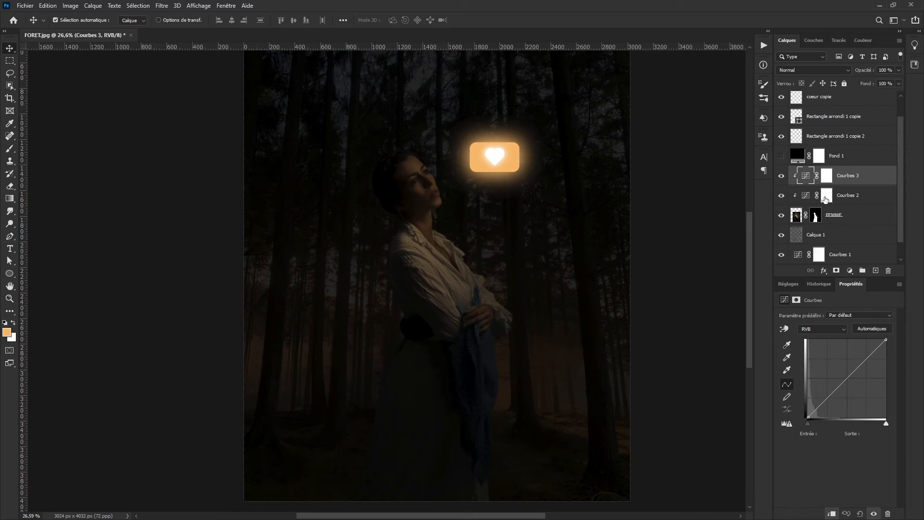
In the new Curves layer's auto color correction options, set the shadows target to orange #f5b86c, without saving the target colors as defaults
alt+click(877, 329)
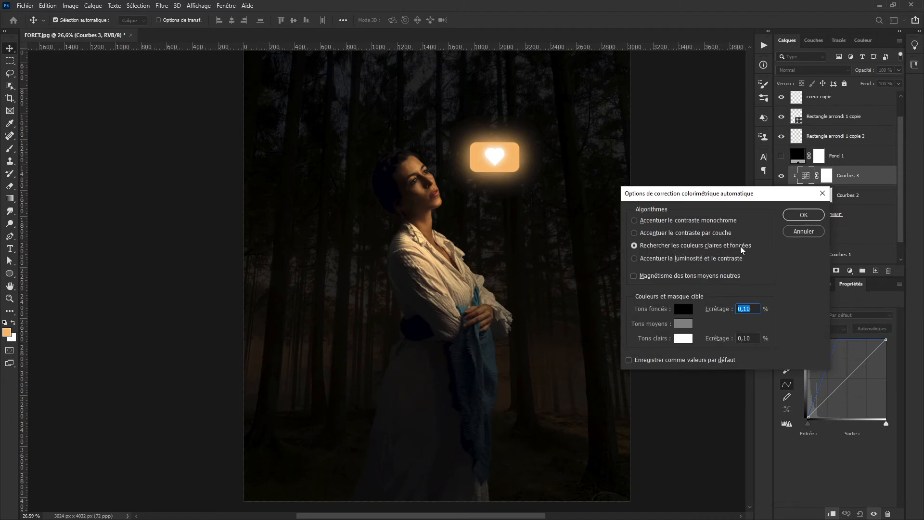
click(688, 311)
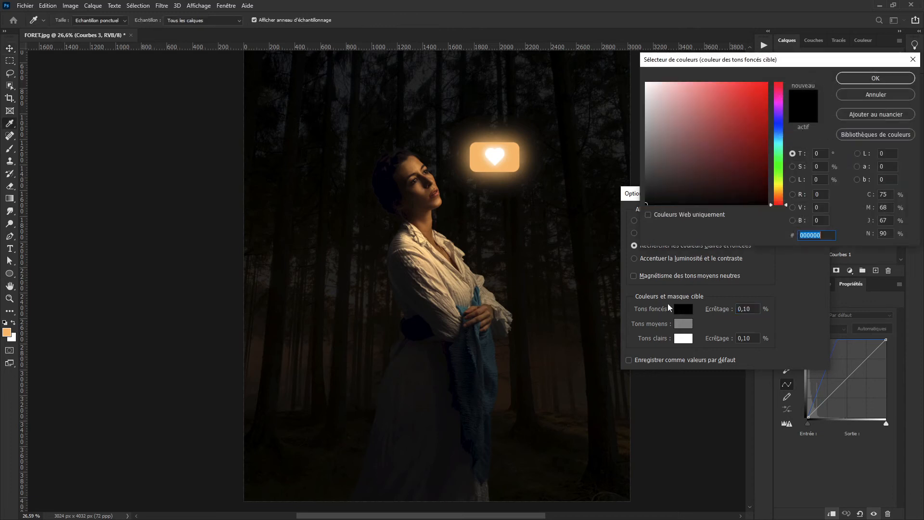
click(485, 161)
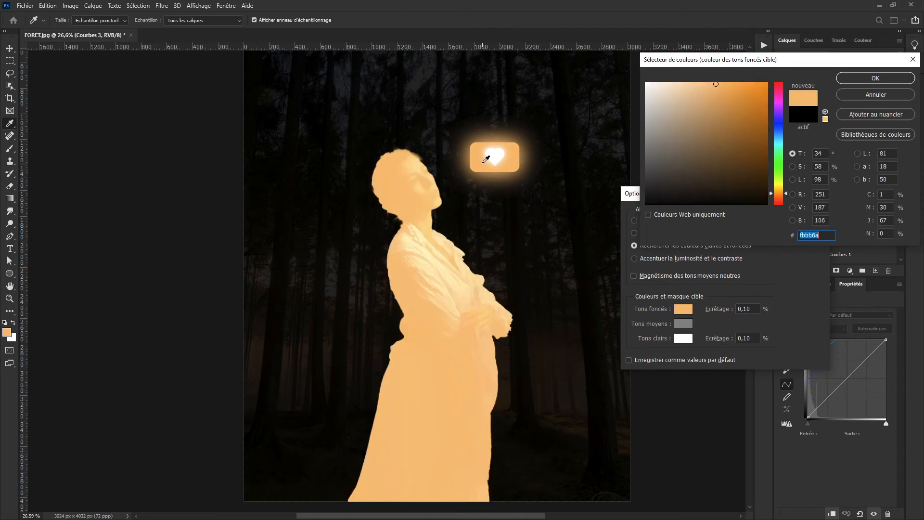
click(716, 85)
drag(714, 85, 715, 88)
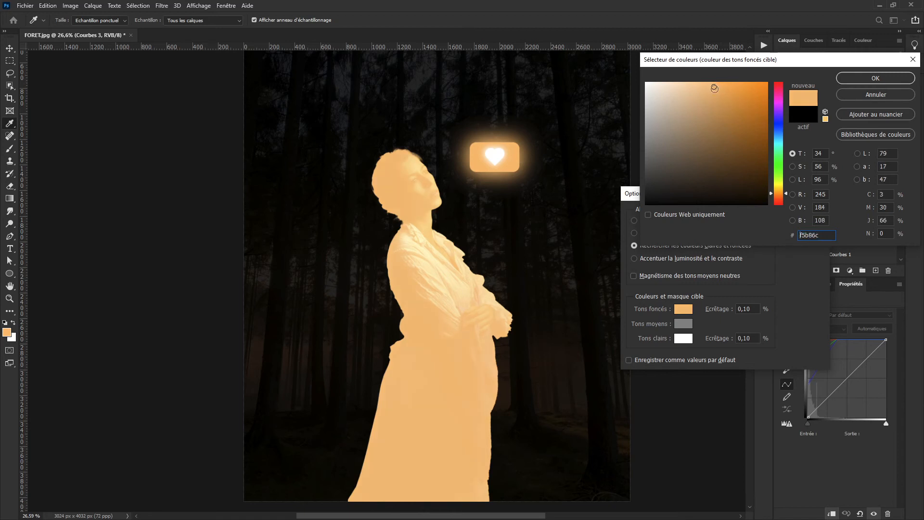
click(869, 80)
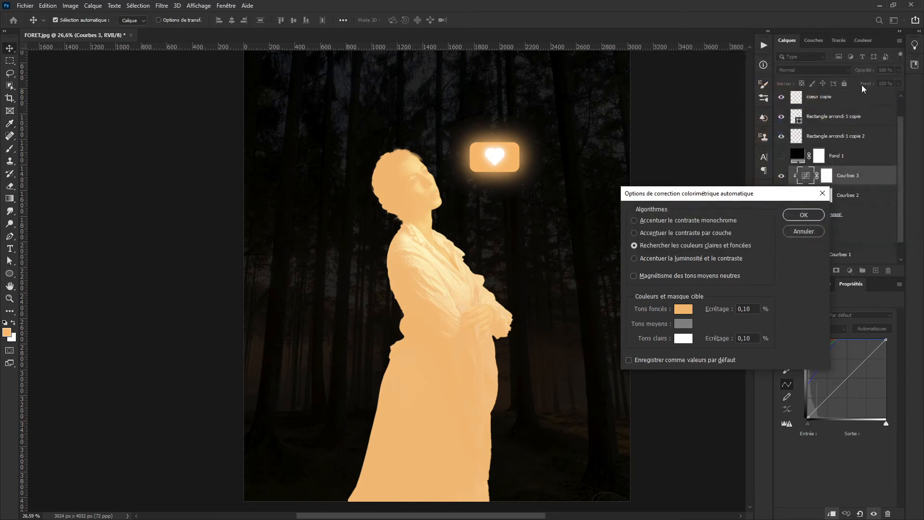
click(803, 215)
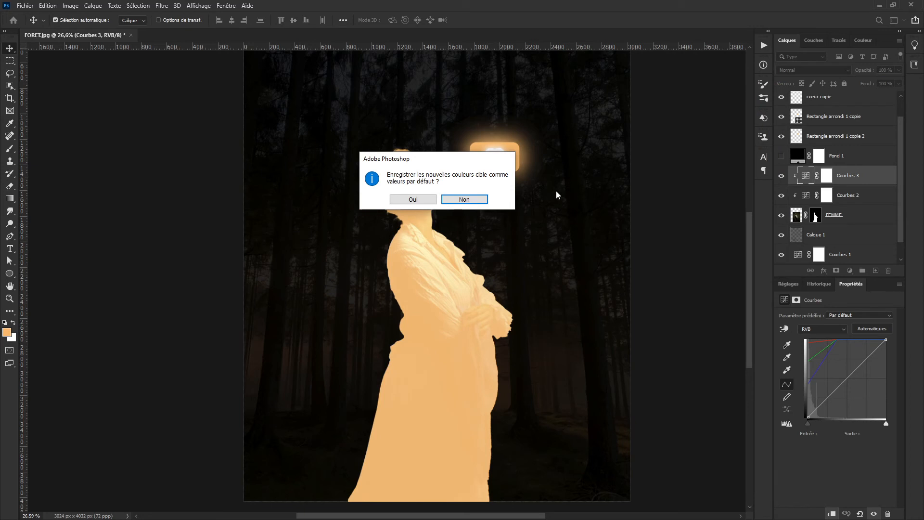
click(464, 199)
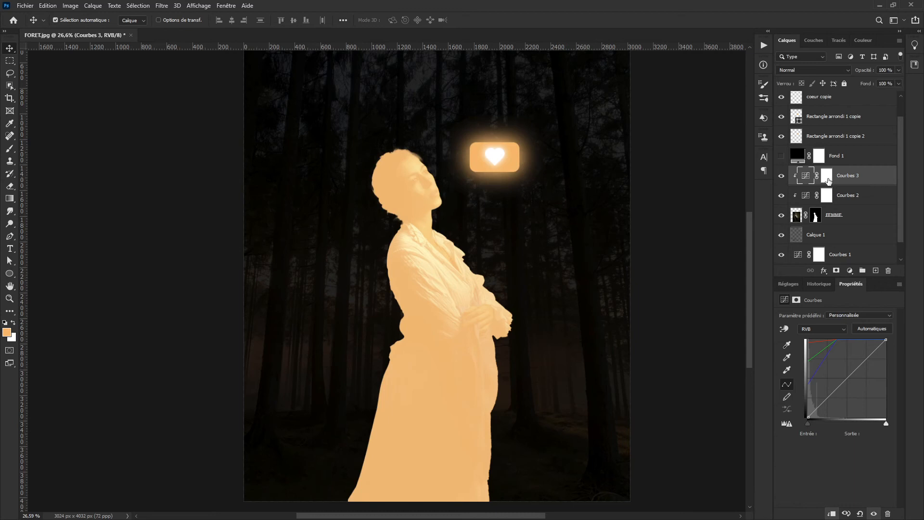
Invert the Courbes 3 mask to black and set up a white brush of about 495 px at 20% opacity
click(827, 177)
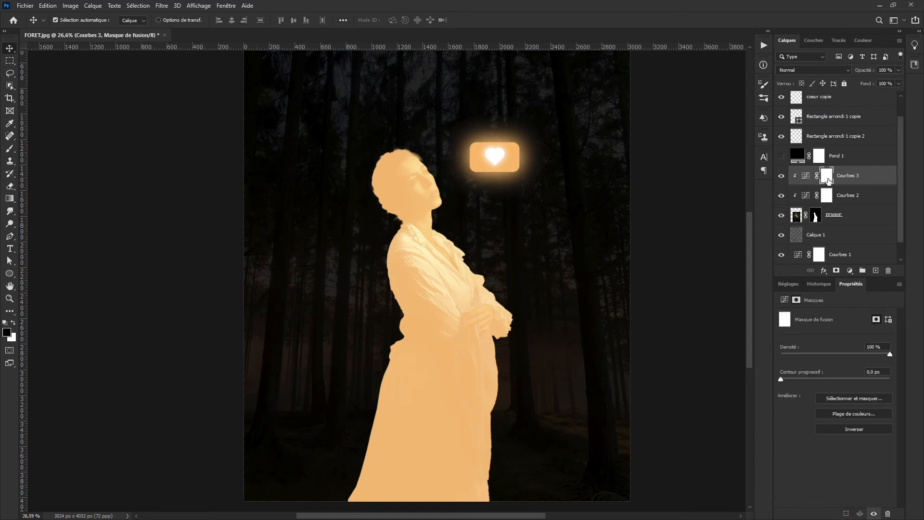
click(853, 431)
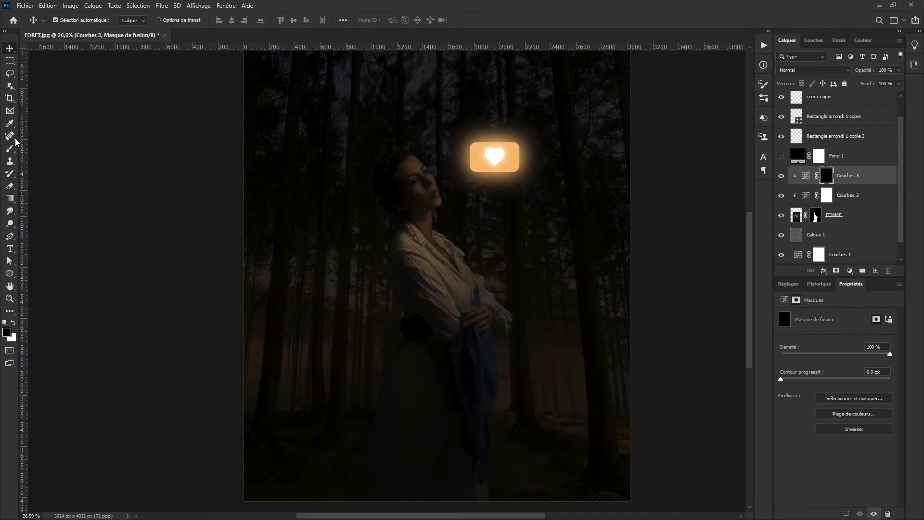
click(9, 153)
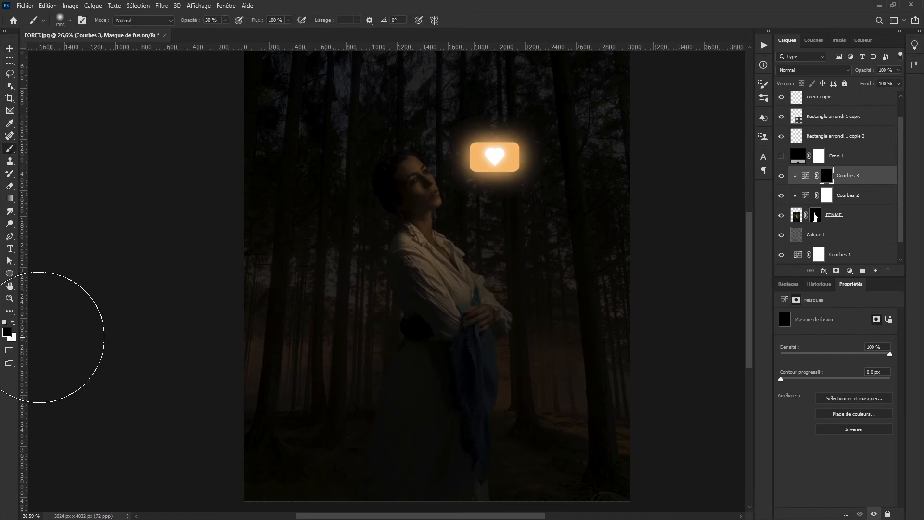
key(x)
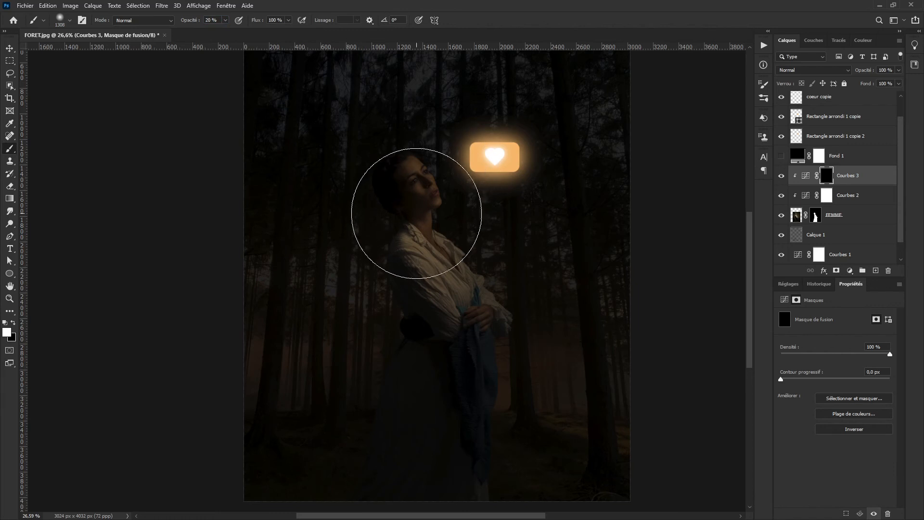
right_click(419, 225)
drag(368, 234, 314, 247)
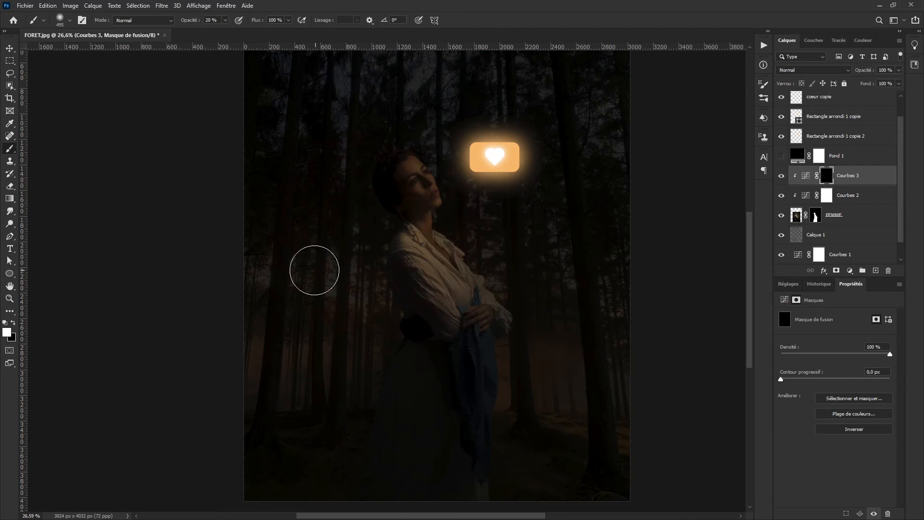
Paint the orange light onto the woman's face, shirt and hands in the Courbes 3 mask with the white brush at 5% opacity
drag(429, 162, 433, 161)
scroll(428, 158, up, 5)
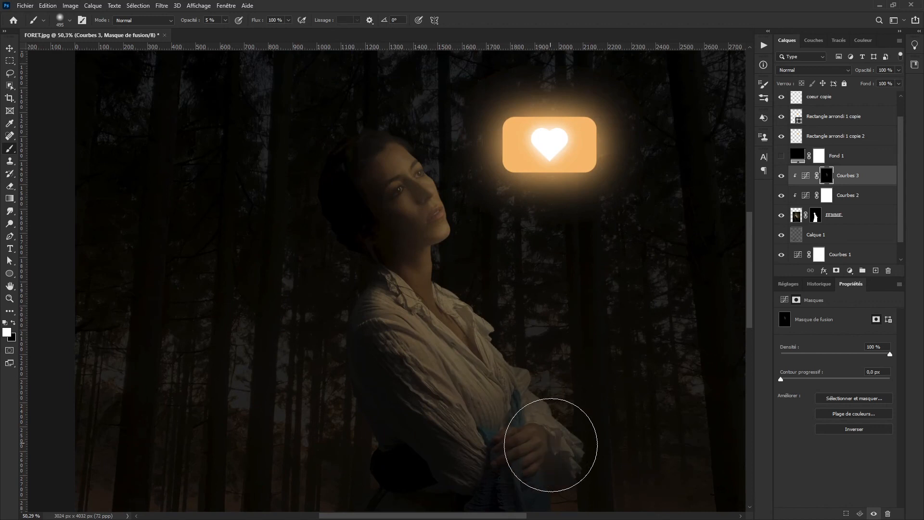
scroll(479, 393, down, 2)
drag(479, 393, 510, 265)
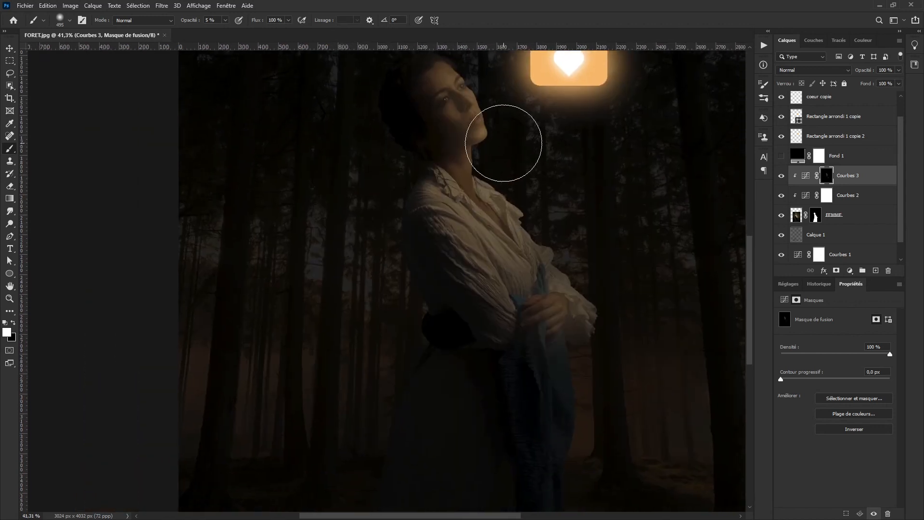
scroll(471, 270, down, 4)
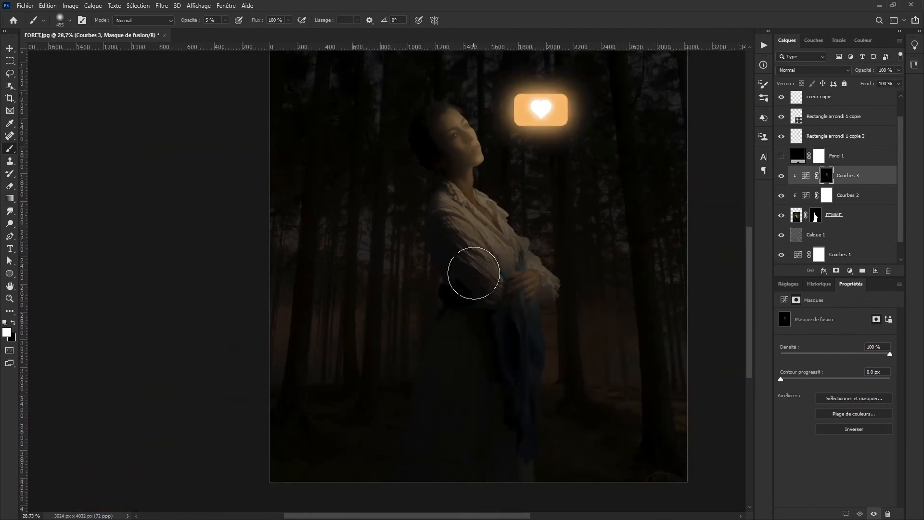
scroll(391, 373, up, 2)
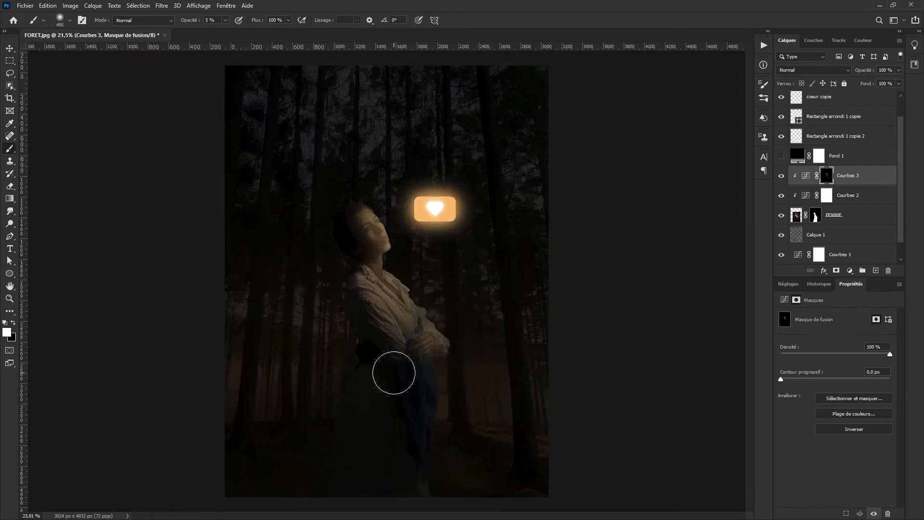
Compare the image with and without Calque 1, and reduce that layer's opacity to 91%
click(841, 235)
click(781, 236)
click(781, 235)
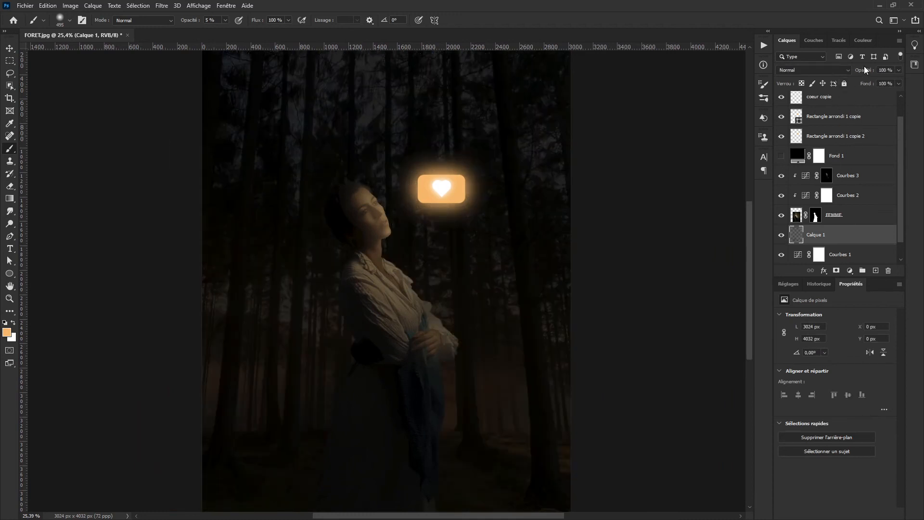
drag(864, 74, 904, 224)
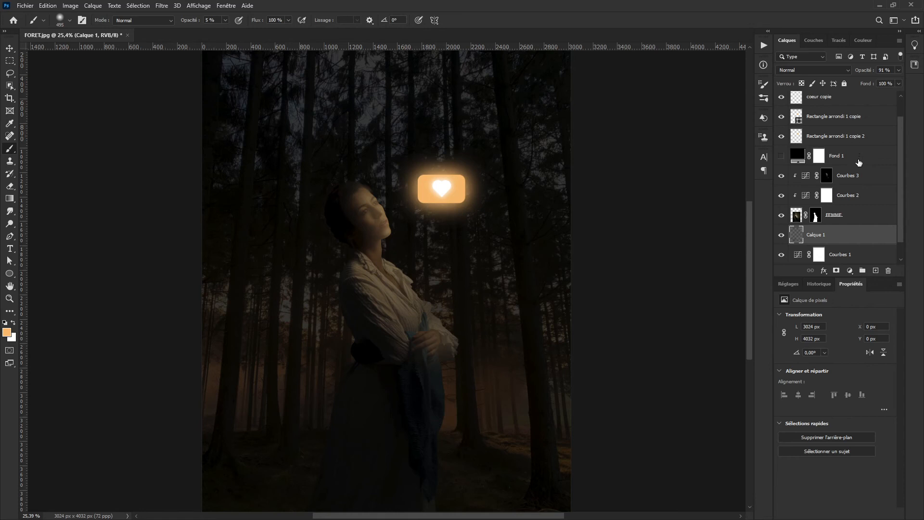
Compare the woman with and without the Courbes 3 effect, and reduce that layer's opacity to 80%
click(864, 178)
click(781, 177)
click(781, 177)
drag(860, 76, 859, 76)
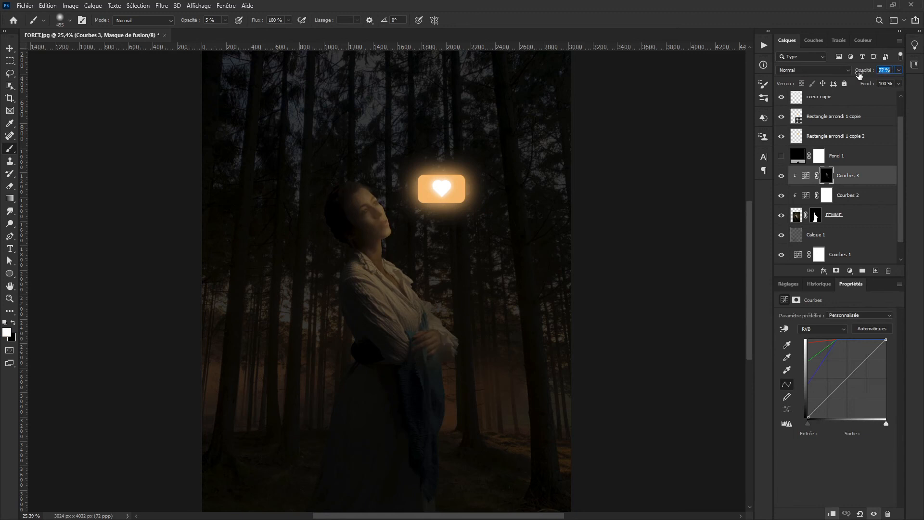
click(14, 323)
Crop the image symmetrically from the top and bottom and from both sides to about 2465 x 3203 px
scroll(358, 350, down, 4)
scroll(358, 349, up, 3)
scroll(360, 232, down, 1)
click(10, 98)
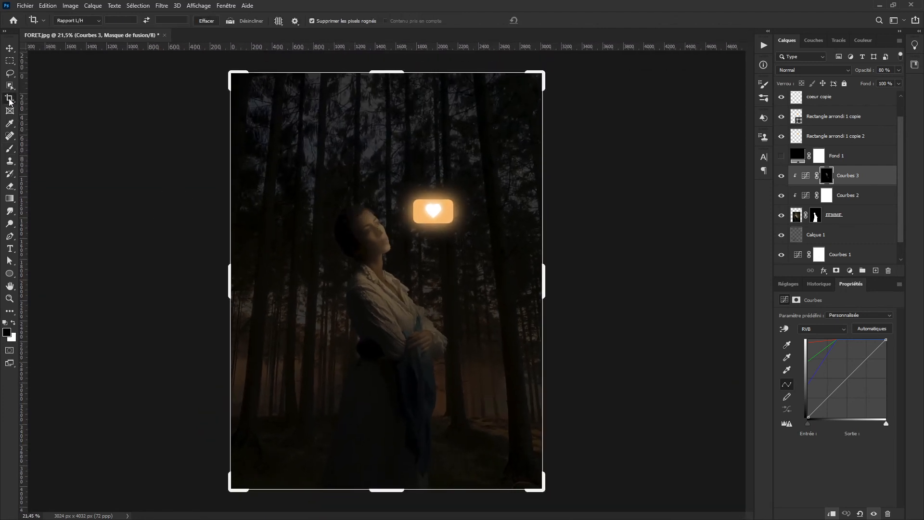
drag(385, 72, 383, 115)
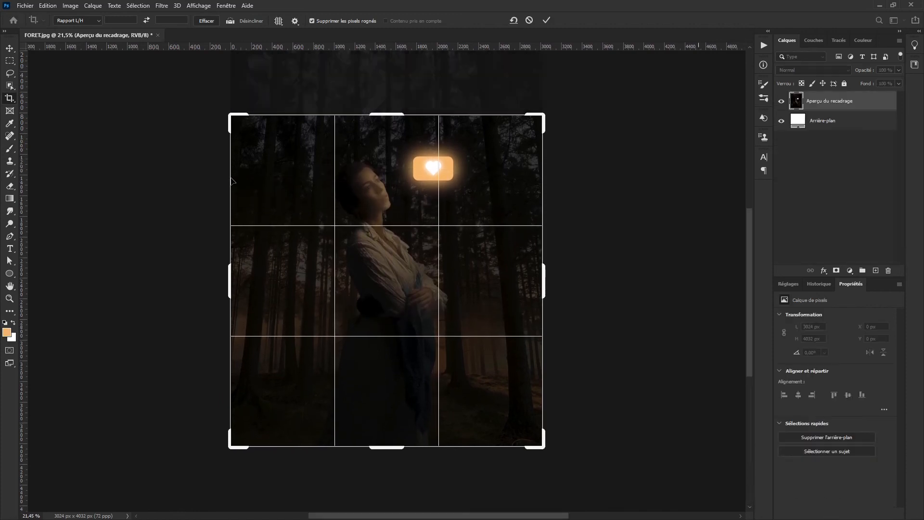
drag(229, 179, 260, 178)
key(Return)
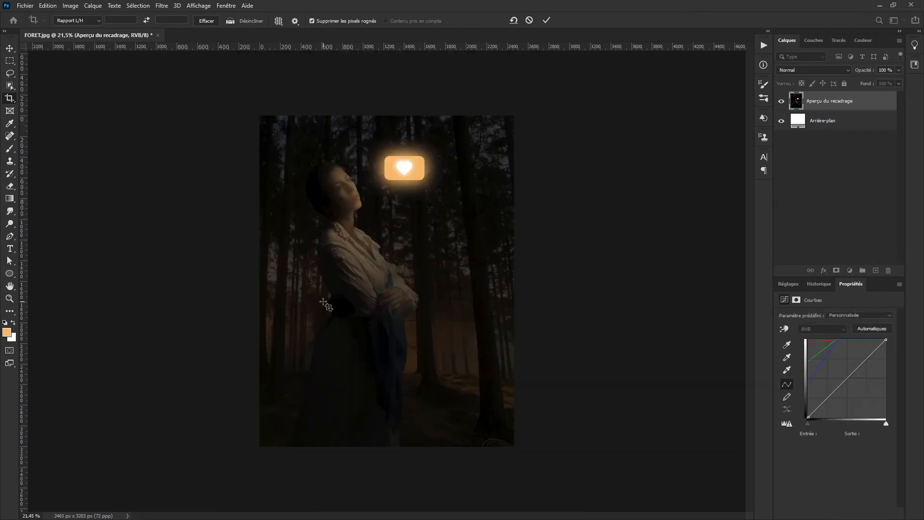
Add a Curves adjustment layer above Courbes 3, raise its RGB curve from input 96 to output 176, and clip it to the woman's layer
scroll(358, 369, up, 3)
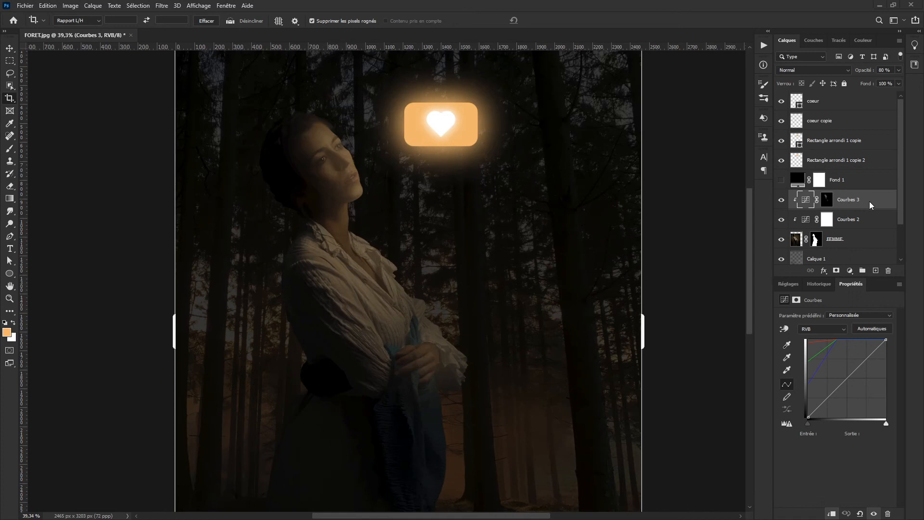
click(786, 283)
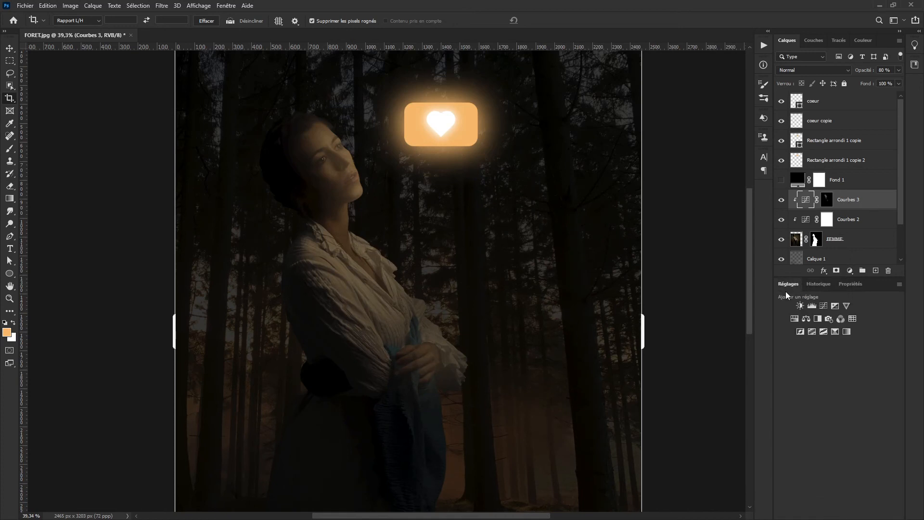
click(823, 305)
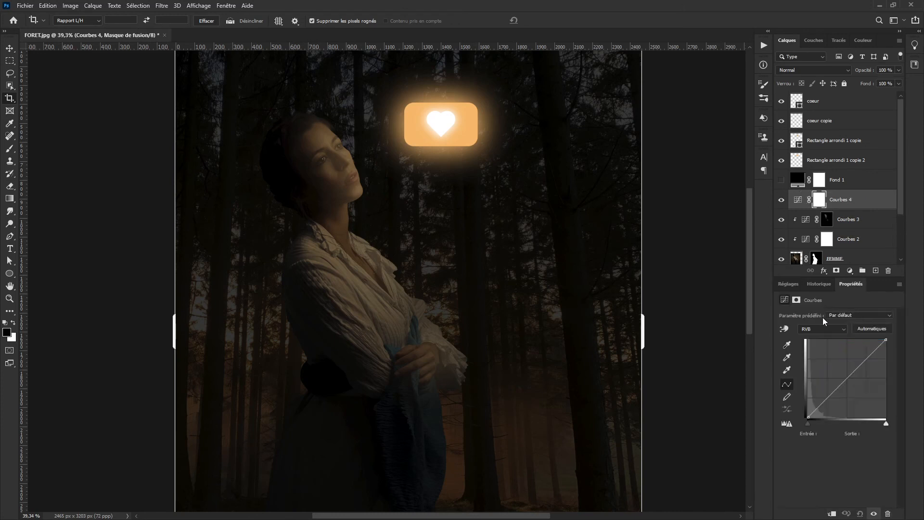
drag(852, 369, 837, 363)
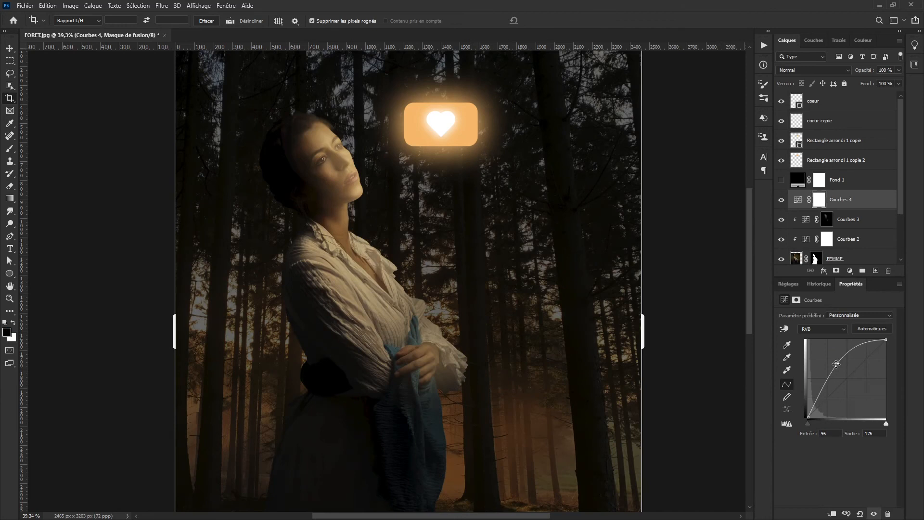
click(832, 514)
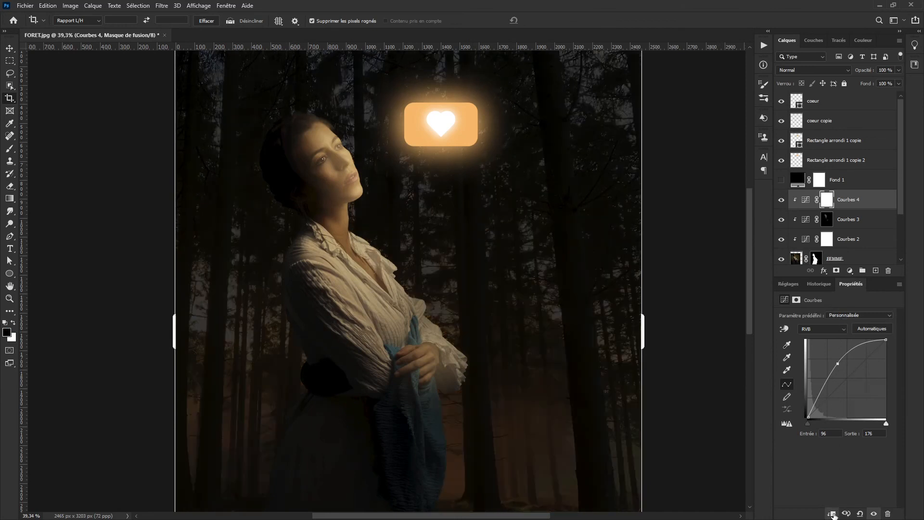
Invert the Courbes 4 mask to black and paint light back onto the woman's face, shirt and hands with a white brush at 5% opacity
click(825, 201)
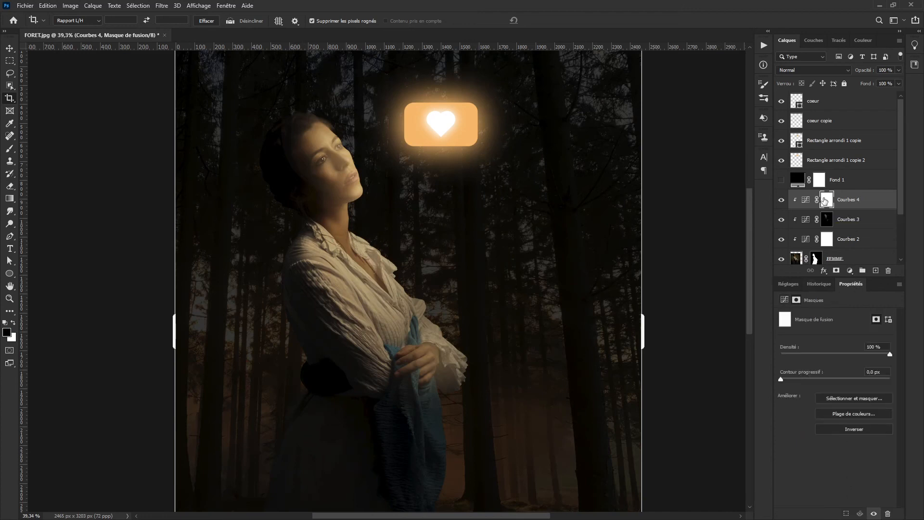
click(852, 429)
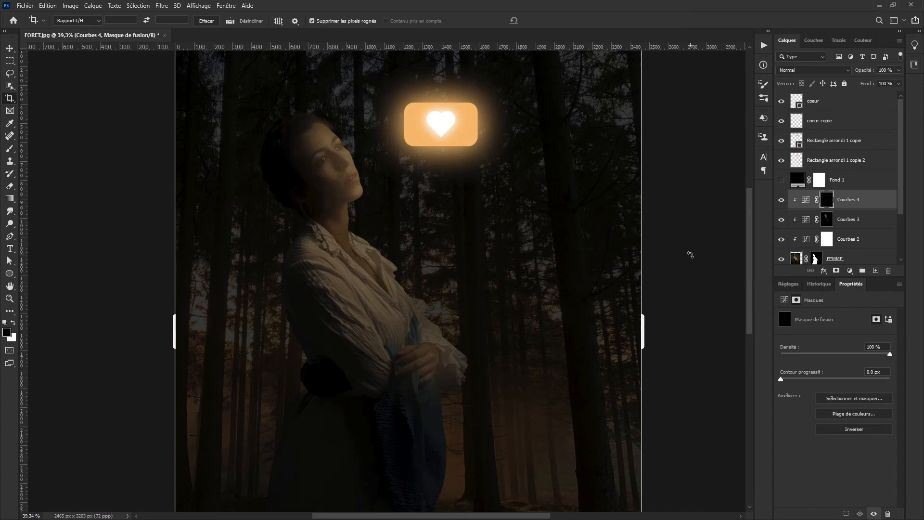
key(b)
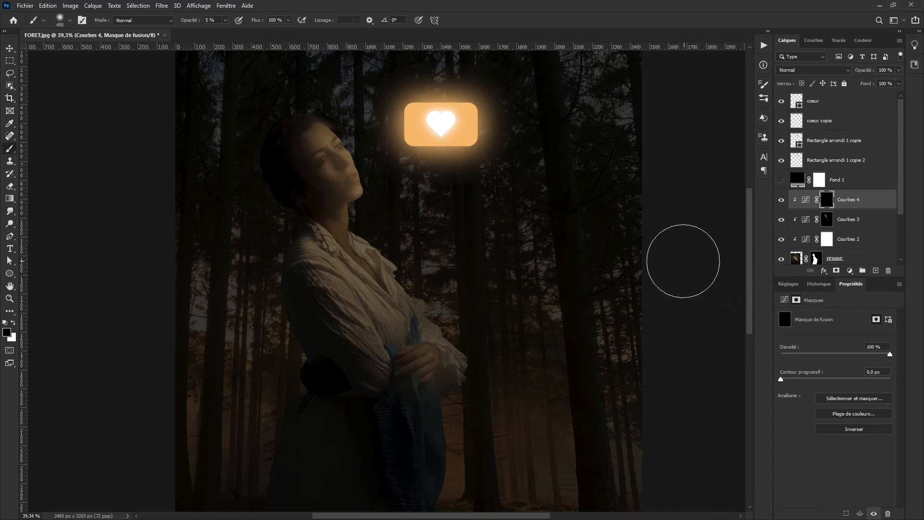
click(13, 323)
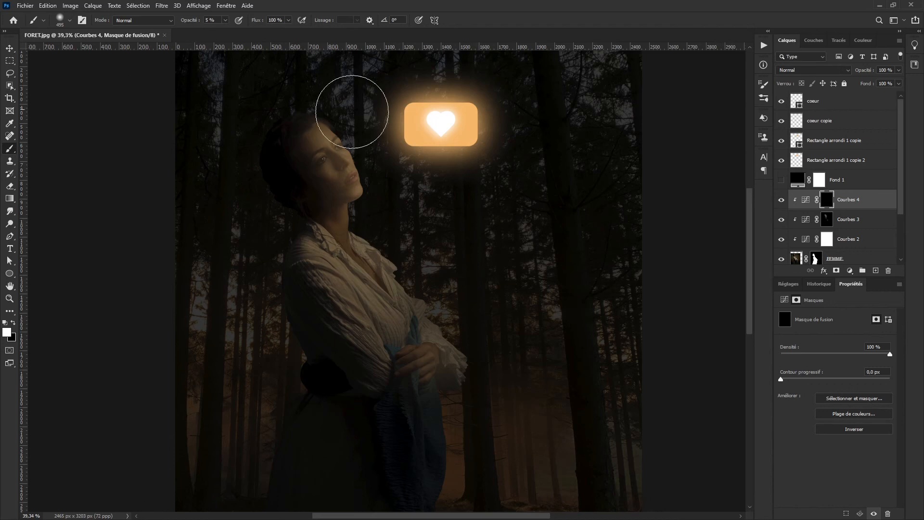
mouse_move(374, 167)
mouse_down()
mouse_move(369, 179)
mouse_move(347, 140)
mouse_move(370, 218)
mouse_move(342, 142)
mouse_move(373, 274)
mouse_move(416, 367)
mouse_move(427, 363)
mouse_move(336, 144)
mouse_move(316, 144)
mouse_move(337, 180)
mouse_up()
scroll(393, 313, down, 3)
scroll(394, 303, up, 1)
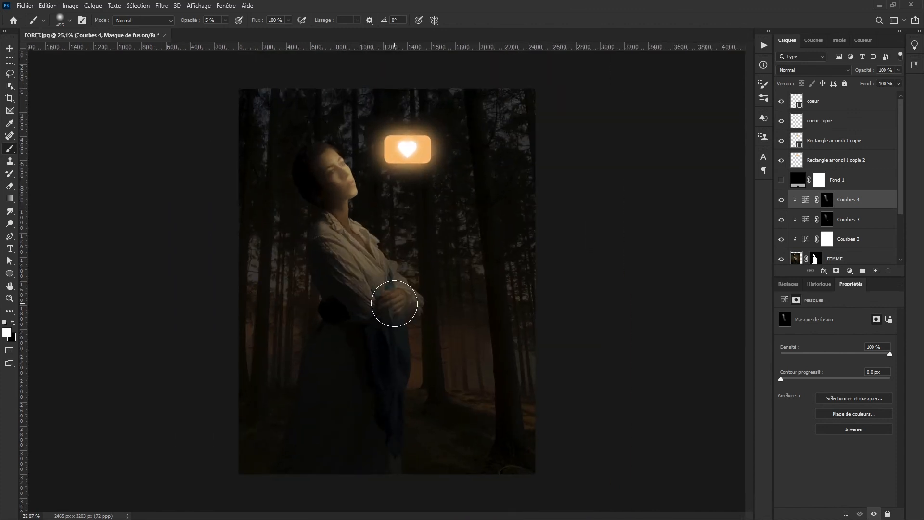
scroll(340, 155, up, 3)
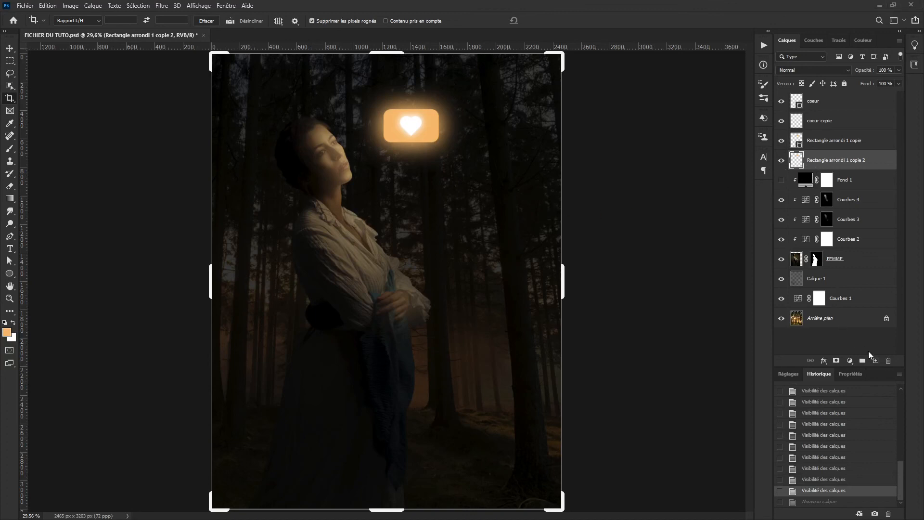
On a new layer above Rectangle arrondi 1 copie 2, draw a downward-pointing three-sided polygon about 499 x 437 px and fill it with the recent orange
click(875, 361)
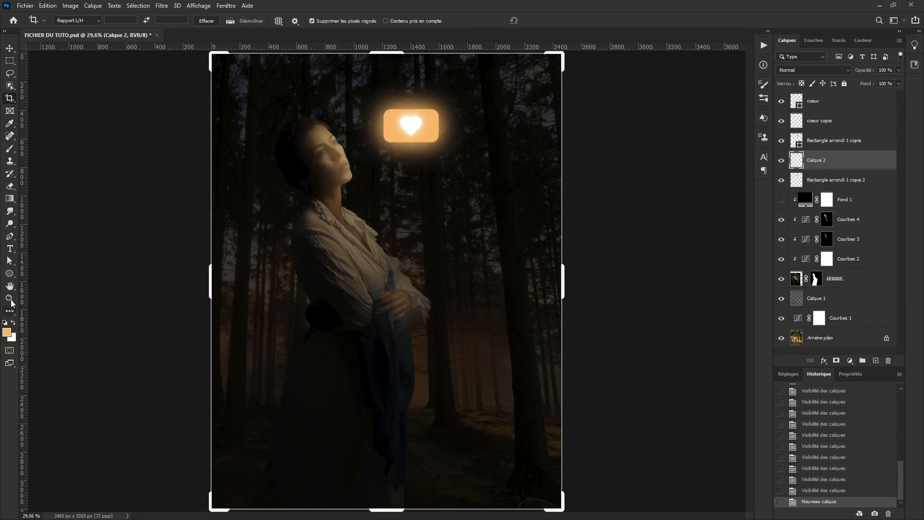
click(9, 273)
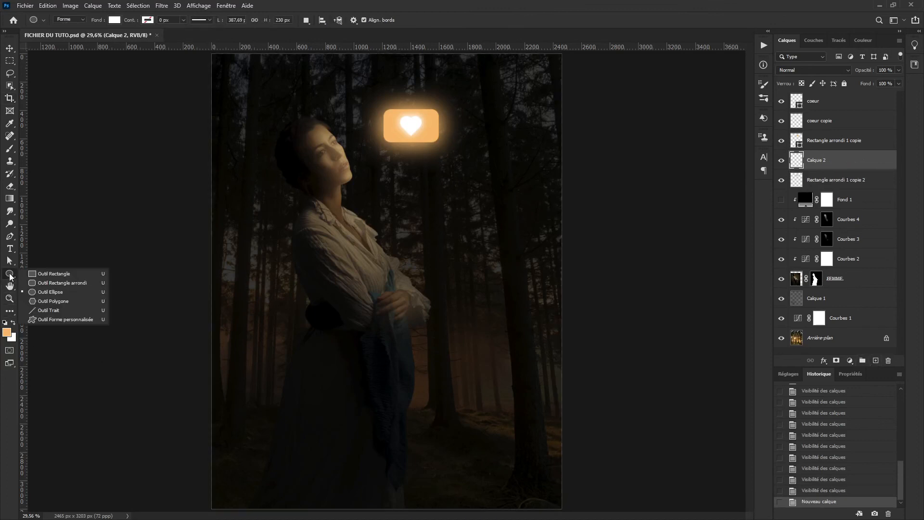
click(82, 302)
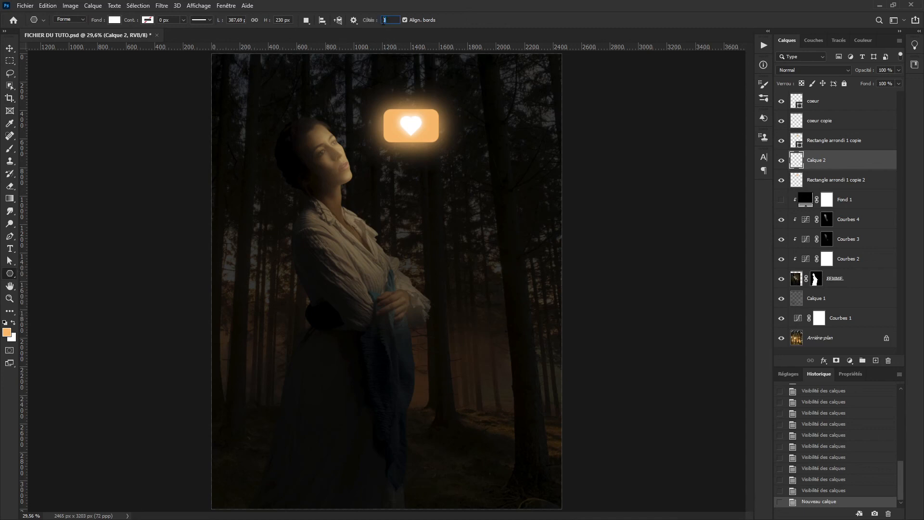
drag(469, 182, 504, 160)
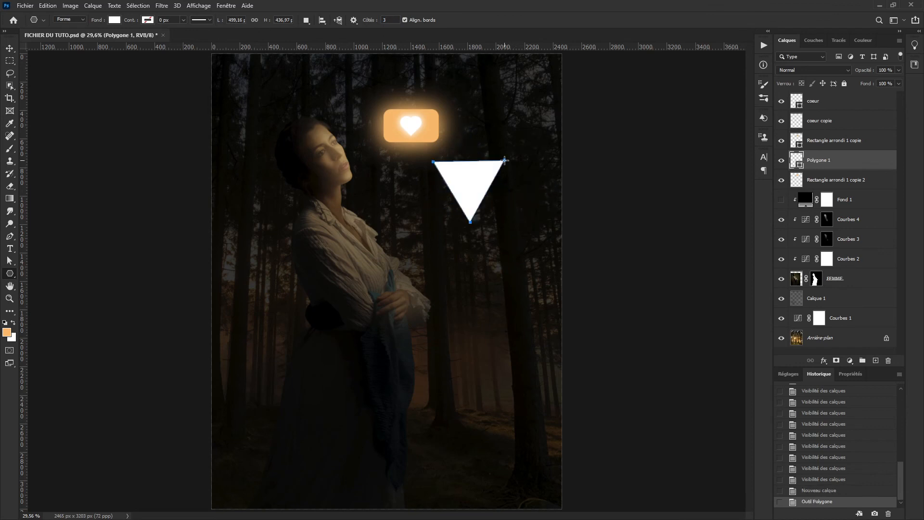
click(114, 20)
click(79, 71)
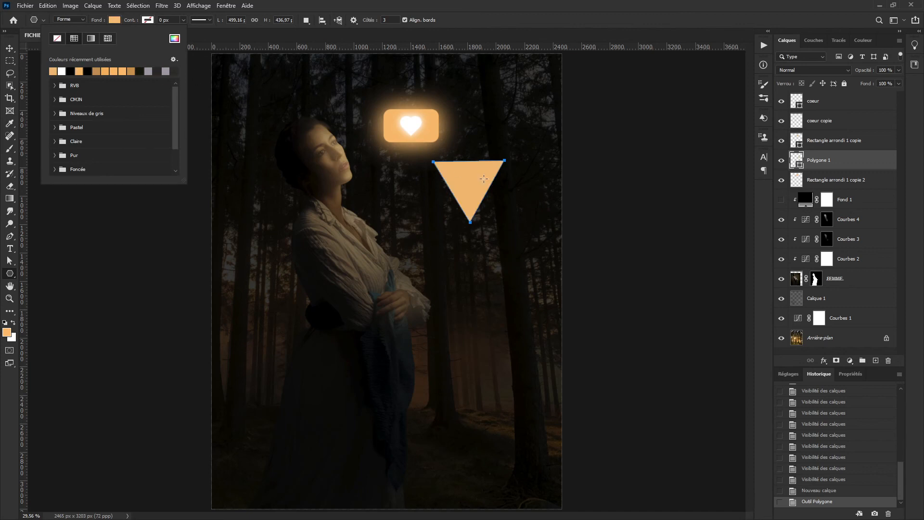
Scale the orange triangle to about 17% and place it against the notification's lower edge, near its center, as the speech-bubble pointer
key(v)
drag(478, 197, 419, 176)
scroll(412, 161, up, 6)
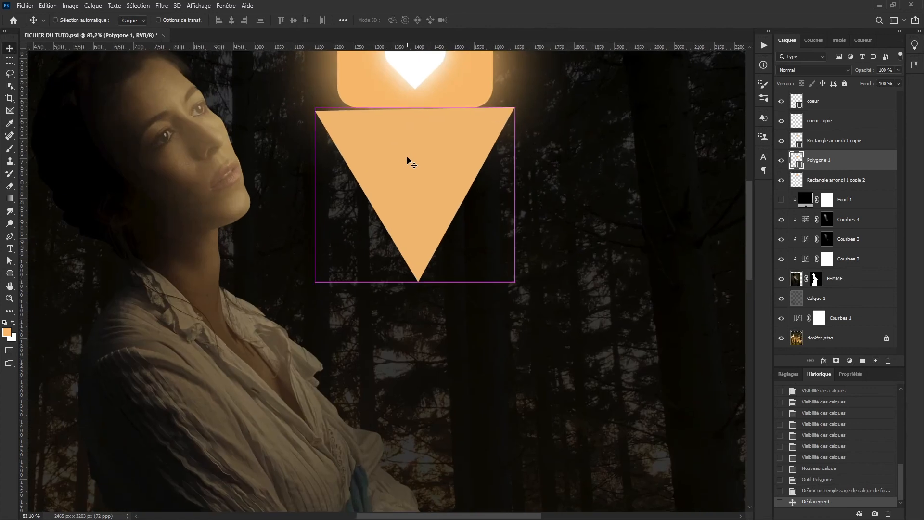
key(ctrl+t)
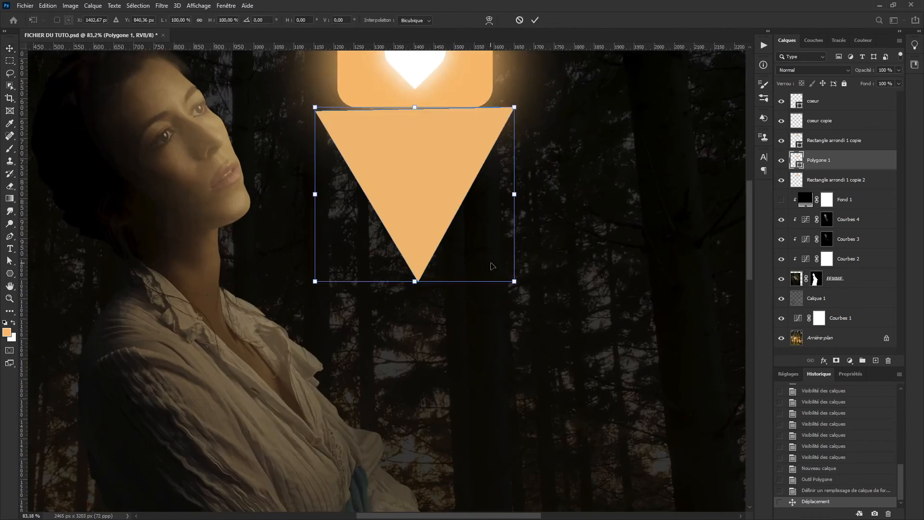
drag(513, 281, 449, 221)
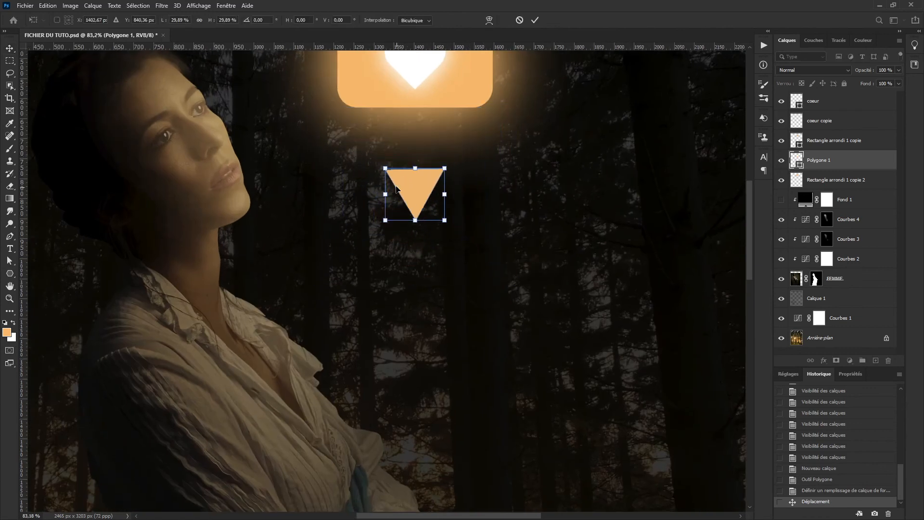
scroll(417, 199, up, 3)
drag(513, 128, 548, 270)
drag(503, 379, 443, 227)
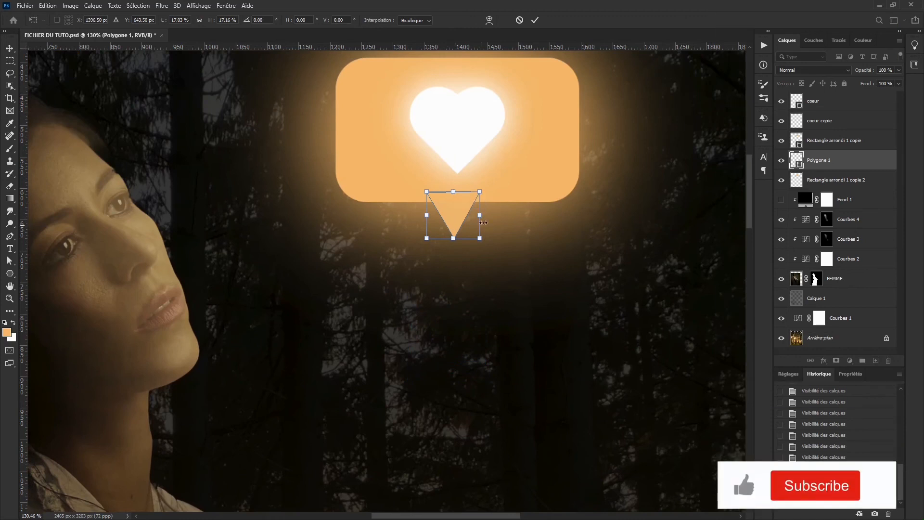
click(534, 20)
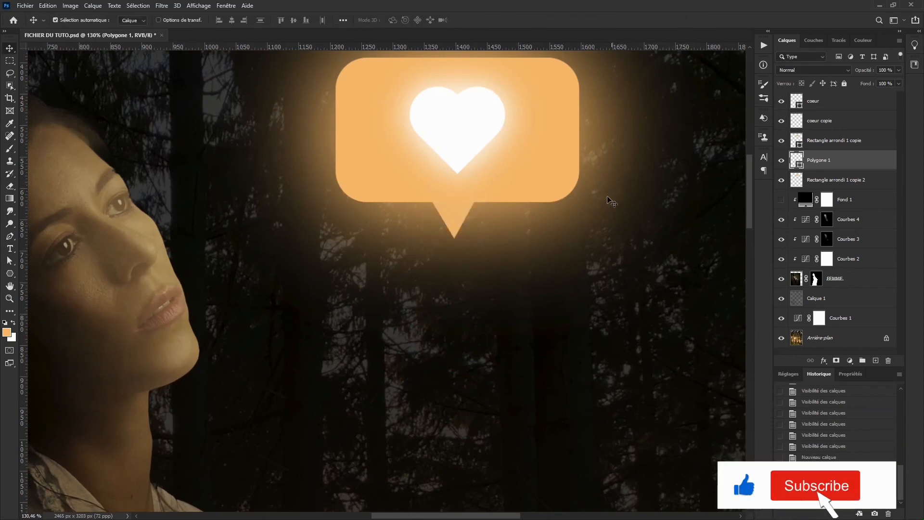
scroll(561, 271, down, 10)
drag(546, 290, 404, 249)
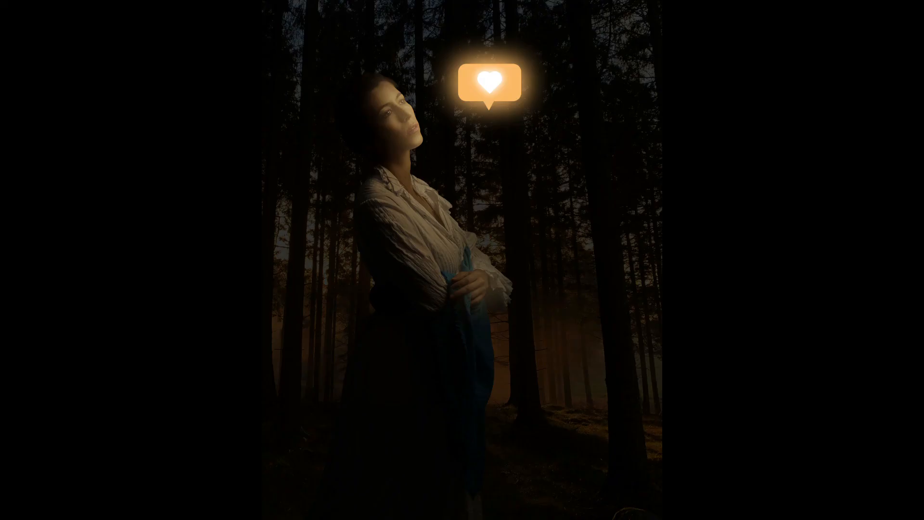